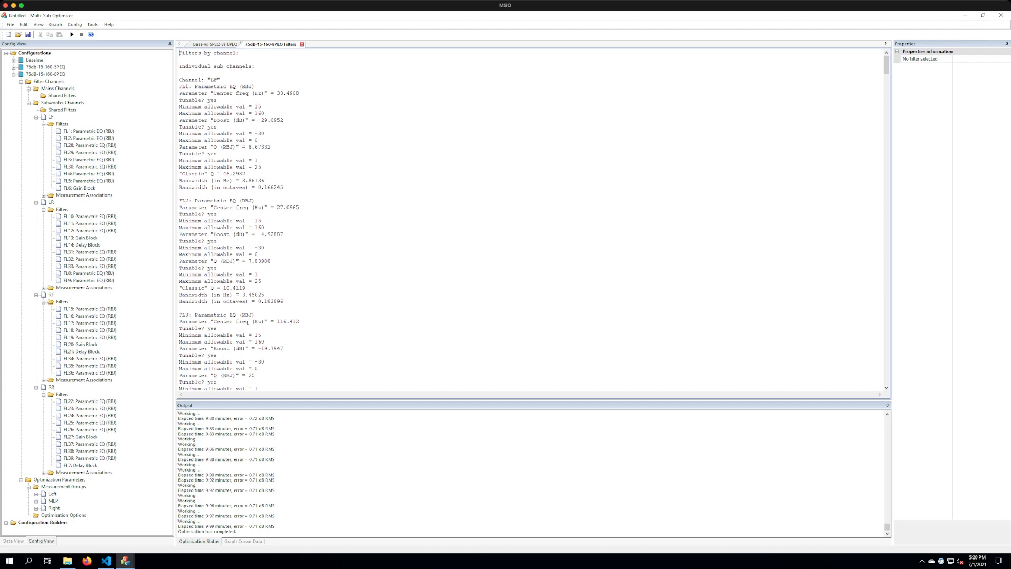
Step: Review the raw uncorrected gain and delay values near the end of the 75dB-15-160-8PEQ filter report
left_click_drag(886, 65, 886, 376)
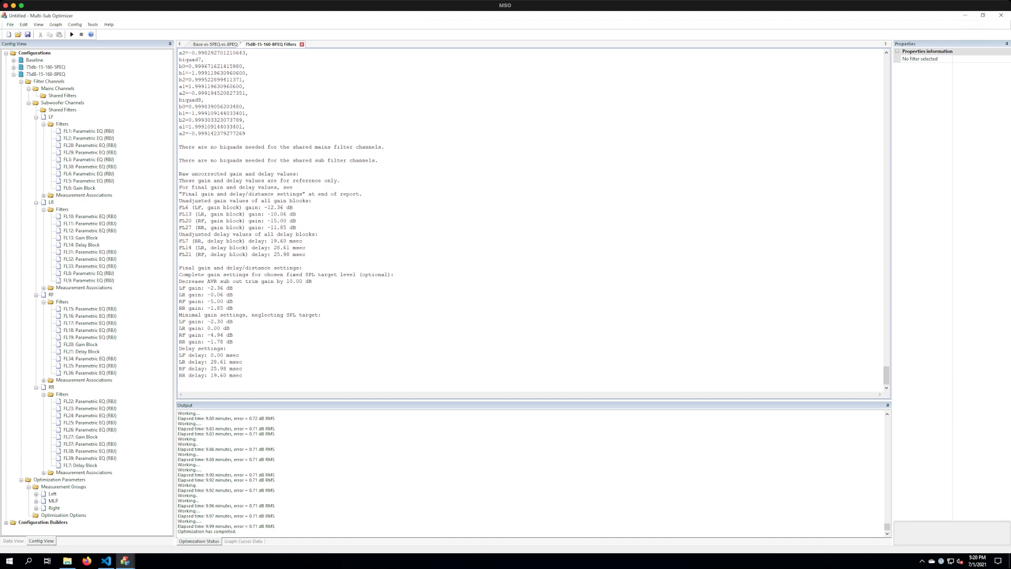
left_click_drag(179, 174, 299, 174)
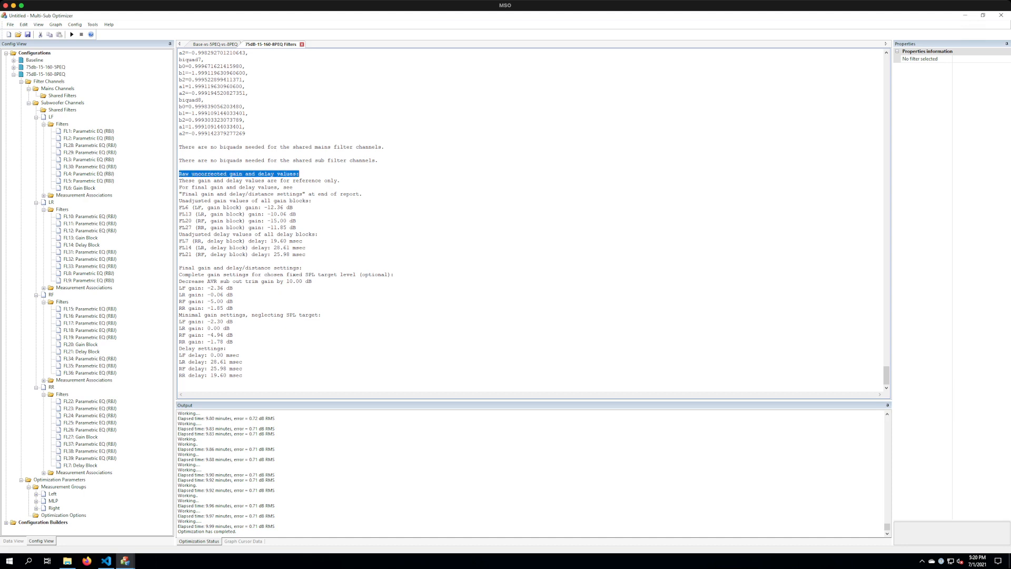
left_click_drag(299, 174, 311, 201)
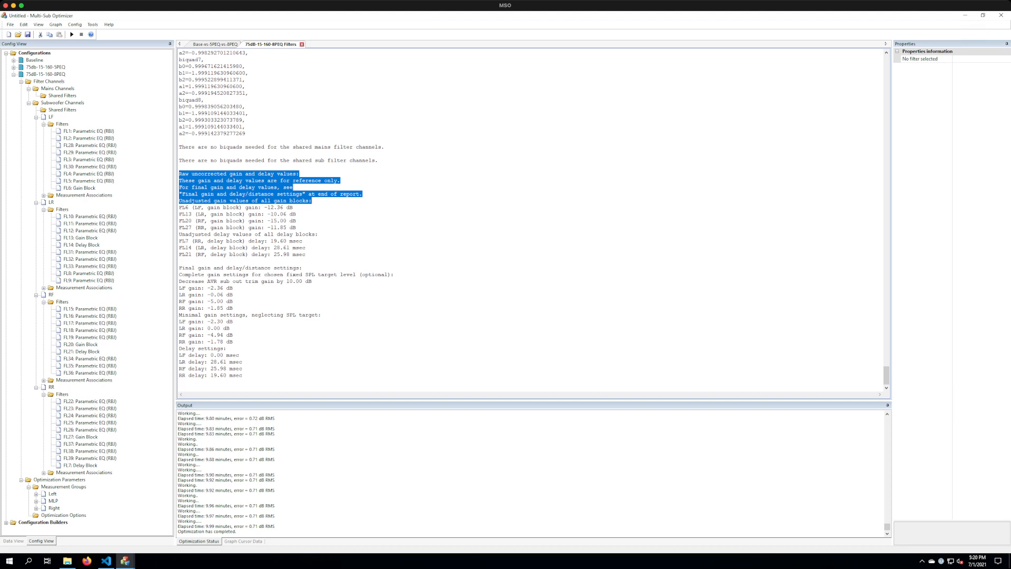
left_click(296, 227)
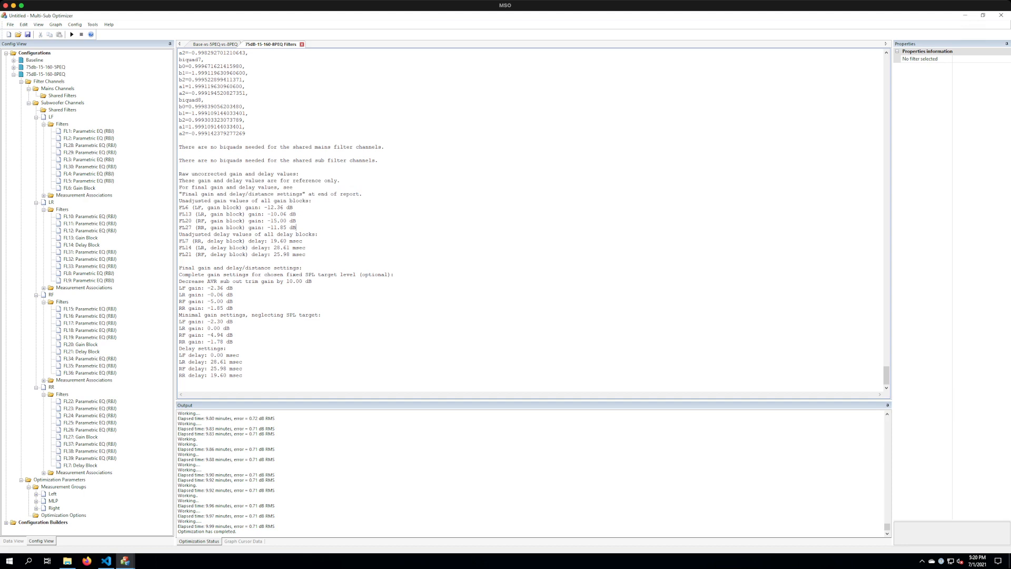
left_click_drag(296, 227, 179, 207)
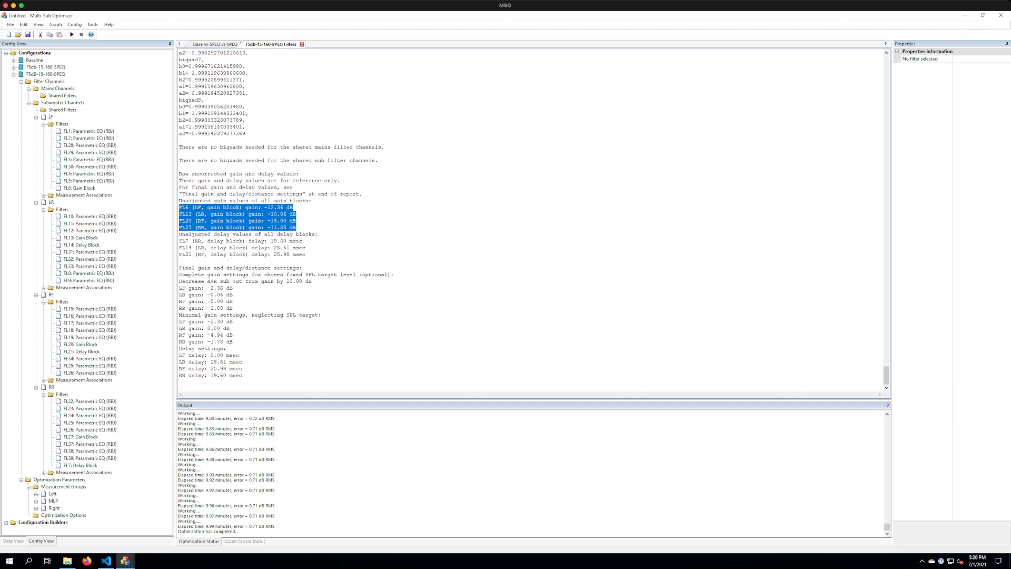
left_click(297, 227)
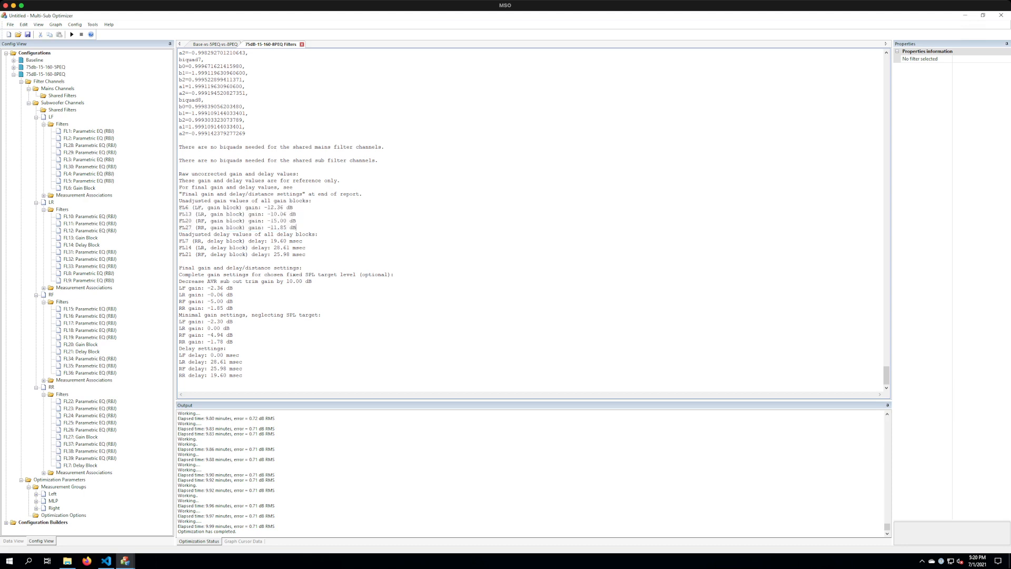
left_click_drag(306, 255, 179, 241)
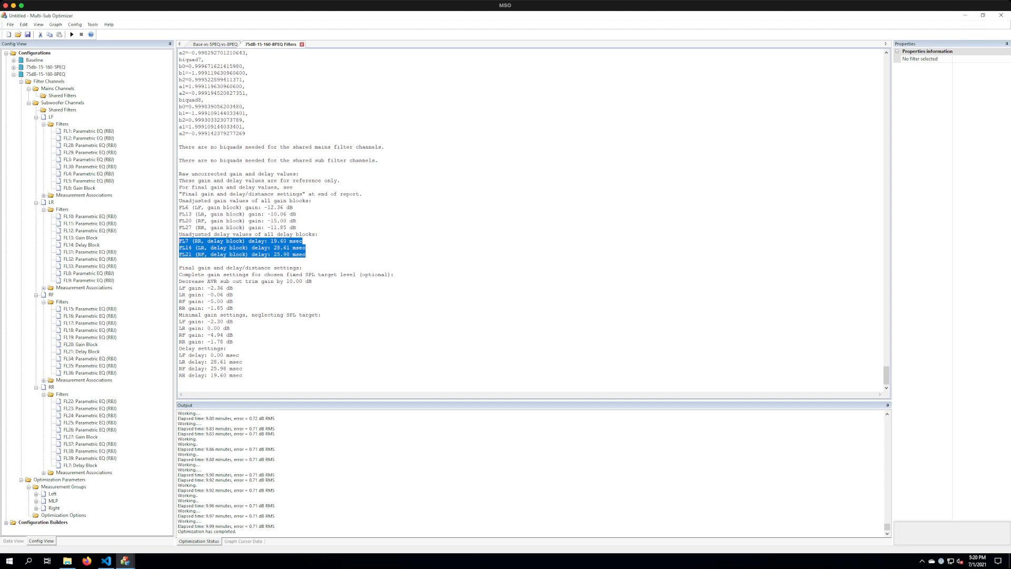
left_click(287, 315)
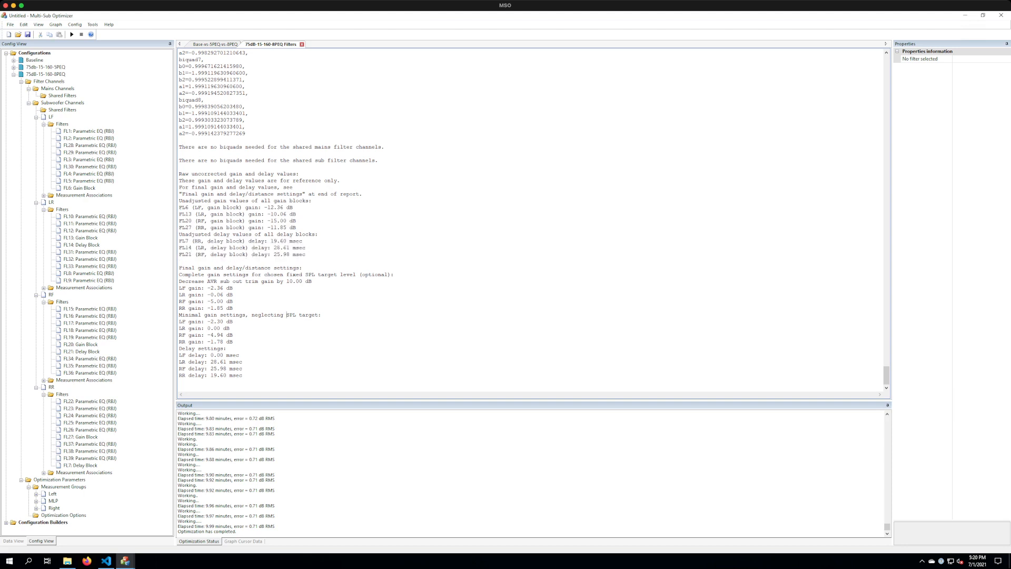
Step: Examine the final gain and delay section, focusing on the complete gain settings for the fixed SPL target and the AVR sub out trim
left_click_drag(179, 268, 243, 375)
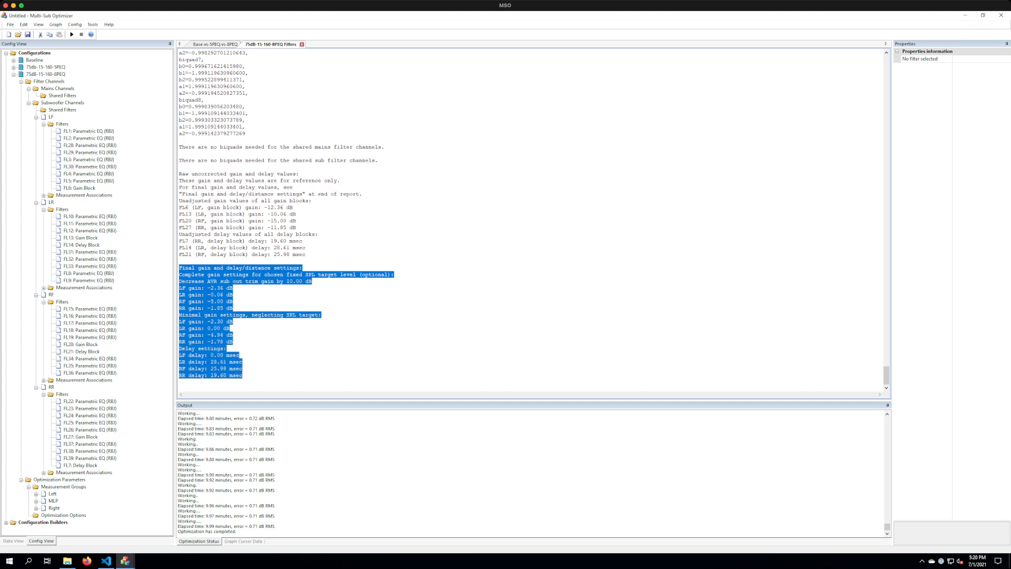
left_click(233, 342)
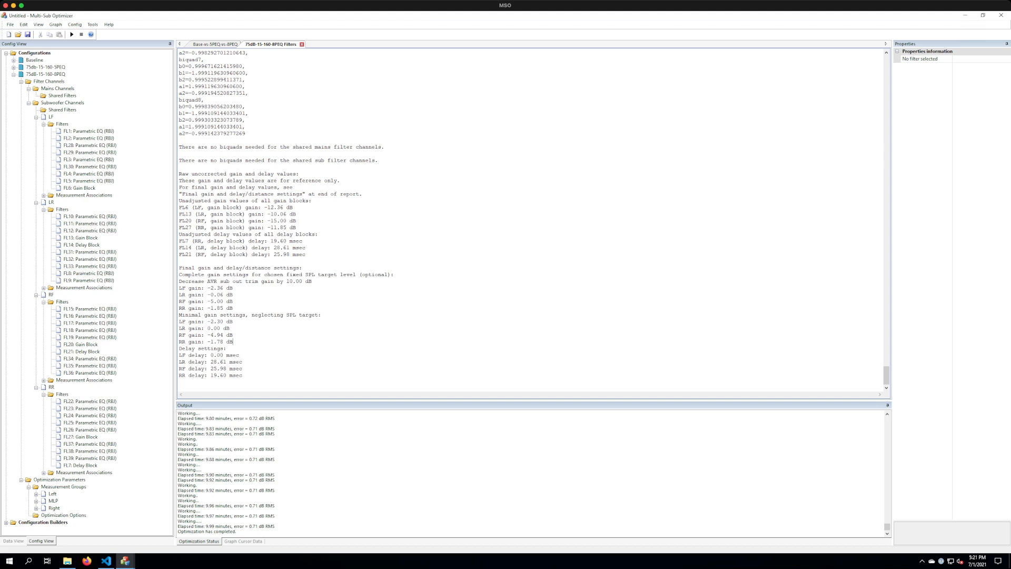
left_click_drag(232, 342, 179, 268)
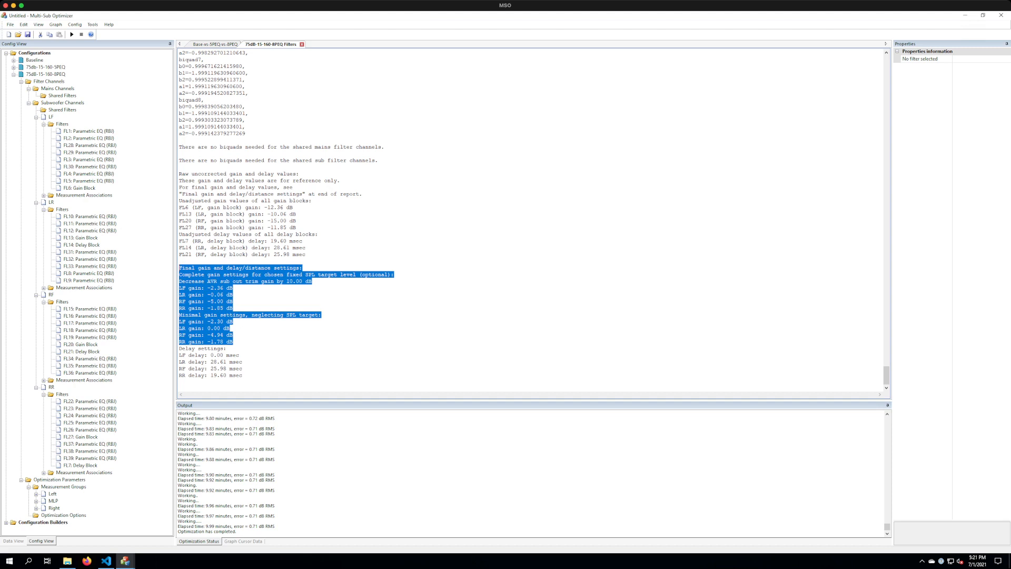
left_click(232, 294)
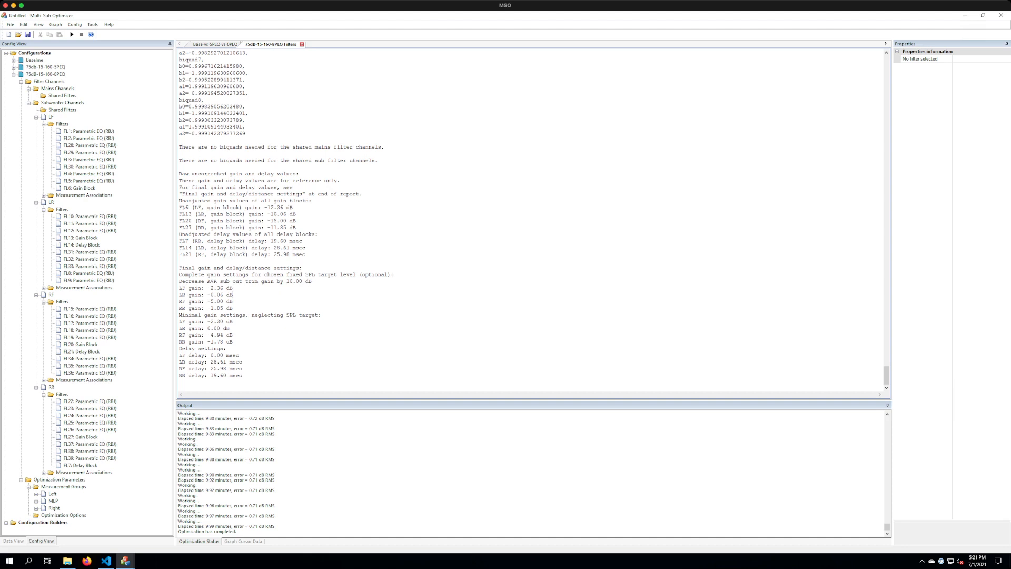
left_click_drag(179, 281, 312, 281)
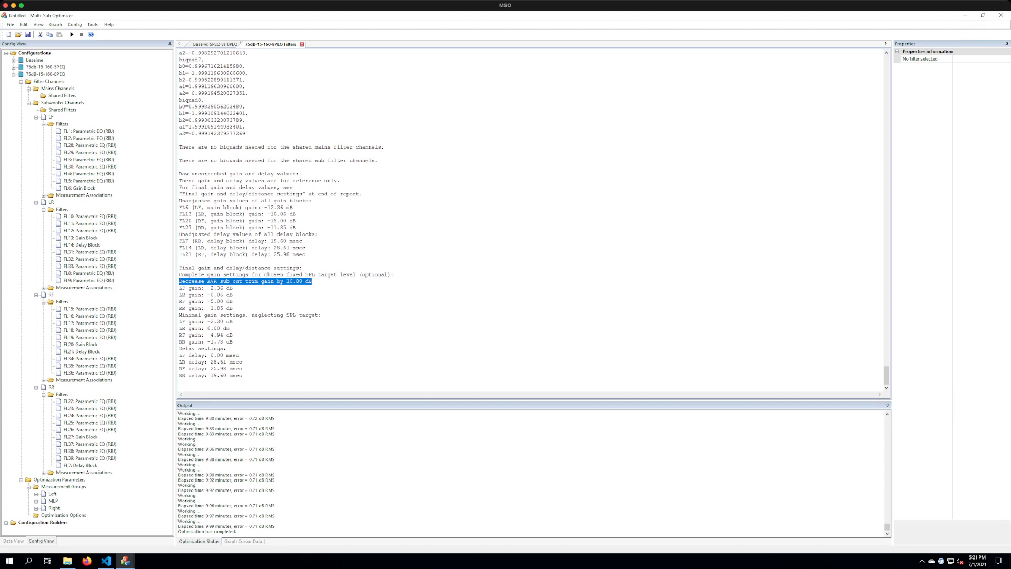
left_click(233, 308)
left_click_drag(233, 308, 179, 281)
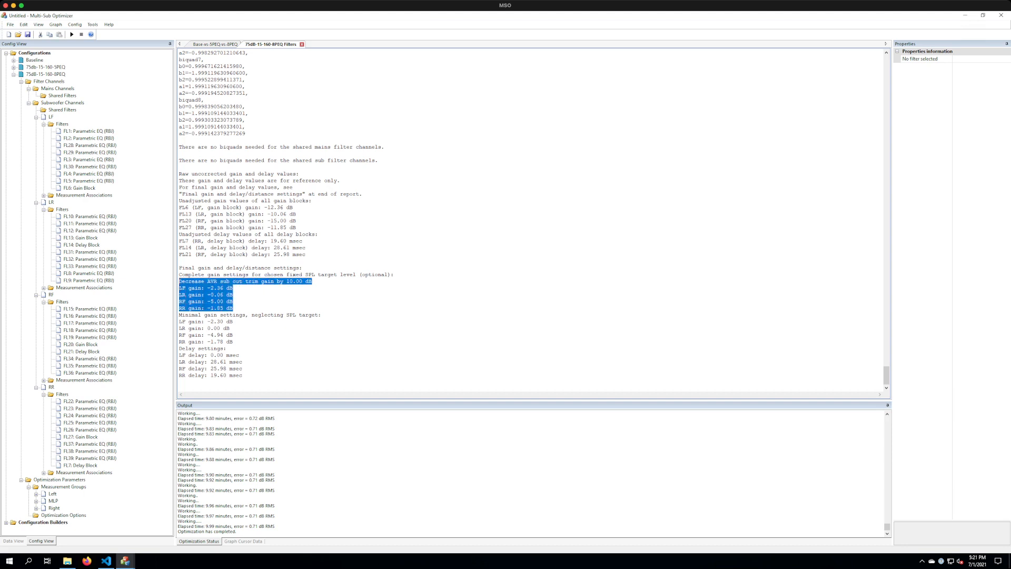
left_click(232, 301)
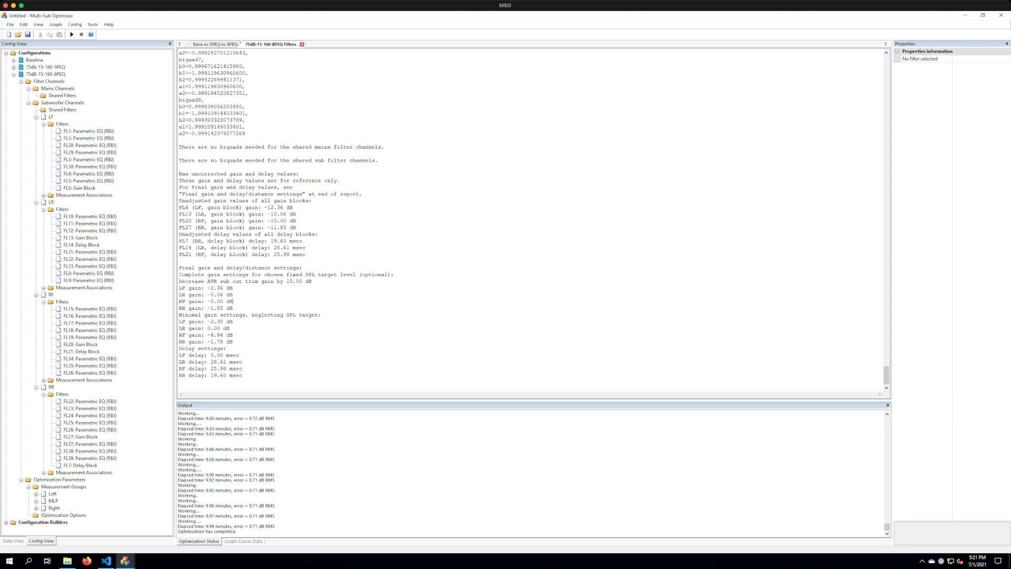
left_click_drag(234, 308, 179, 289)
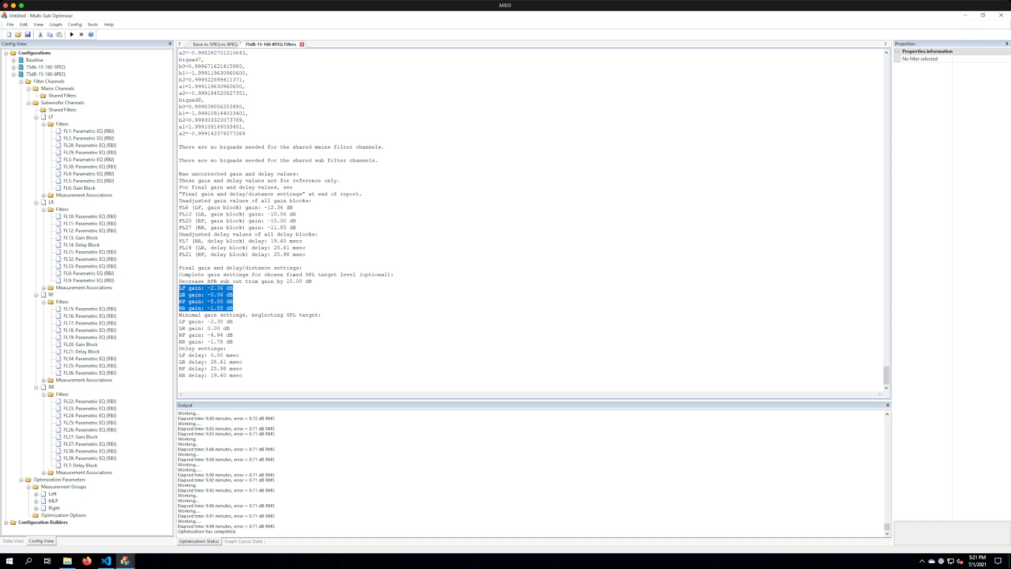
Step: Examine the report's minimal gain settings that neglect the SPL target for the four subwoofer channels
left_click(233, 342)
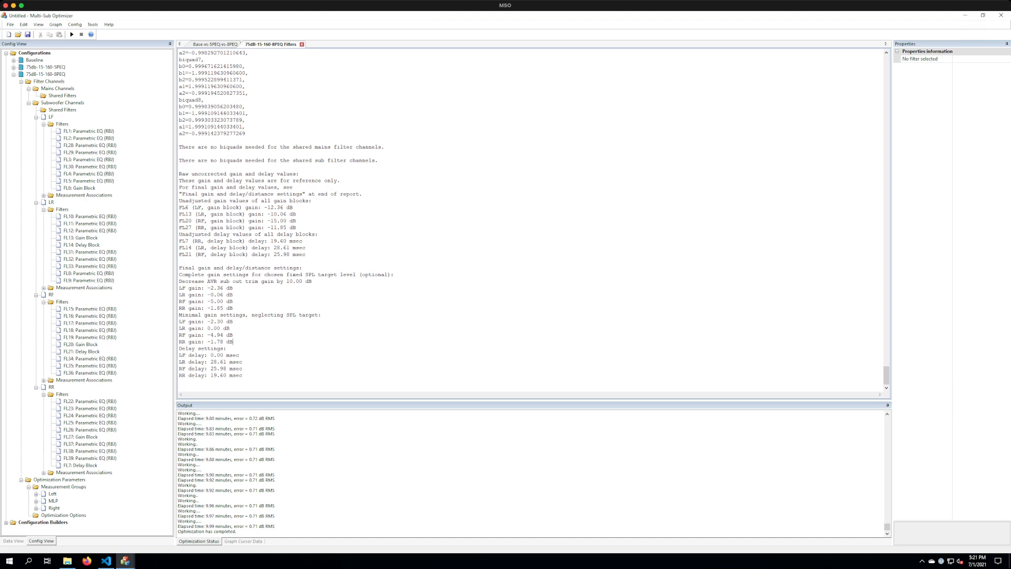
left_click_drag(179, 315, 321, 314)
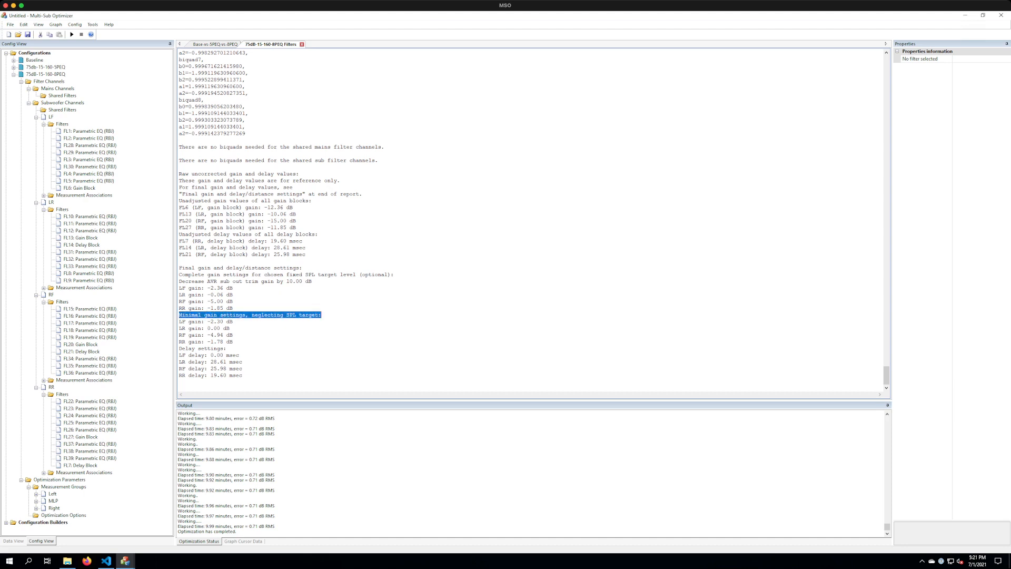
left_click(233, 342)
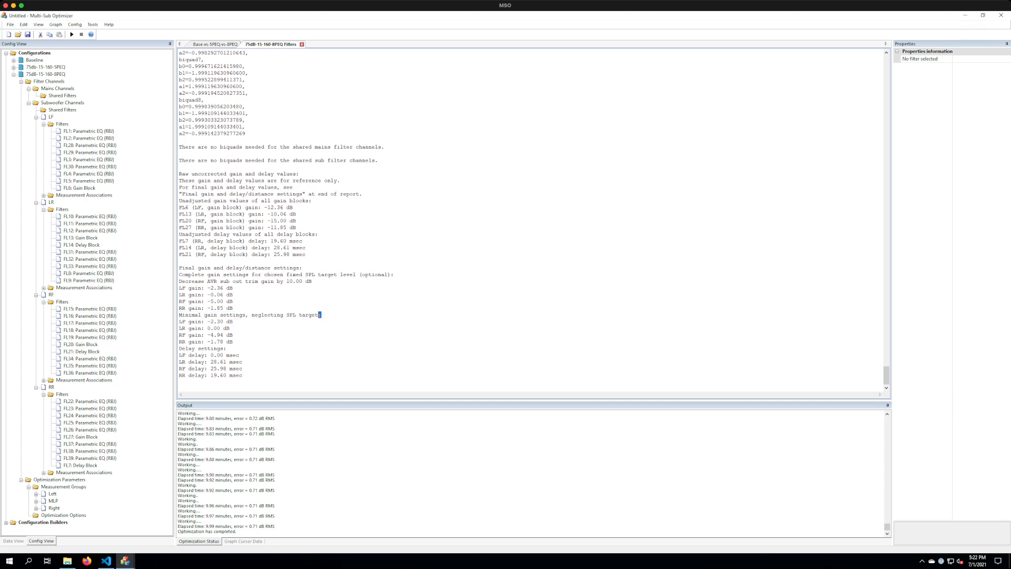
left_click_drag(321, 314, 179, 314)
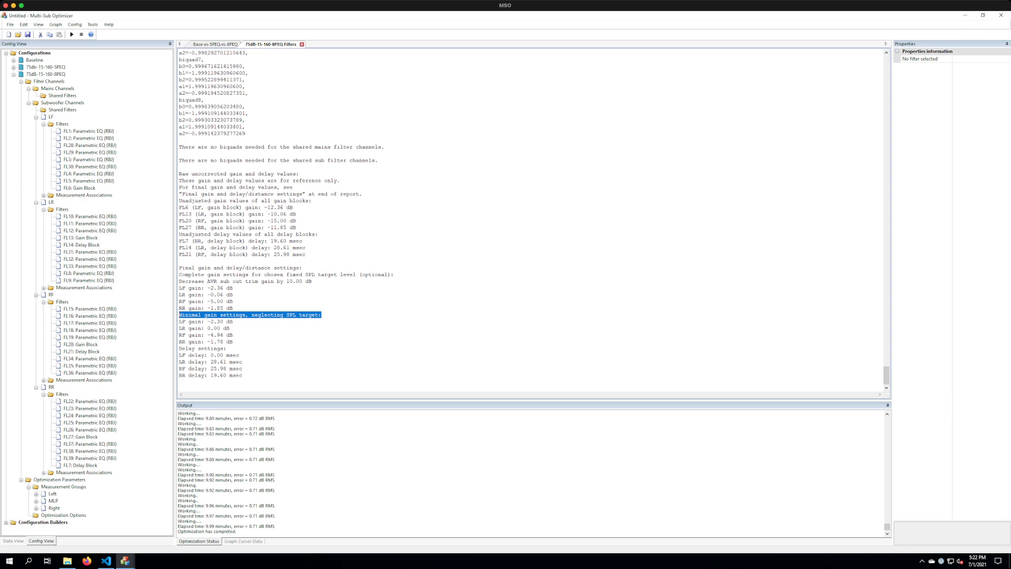
left_click(233, 342)
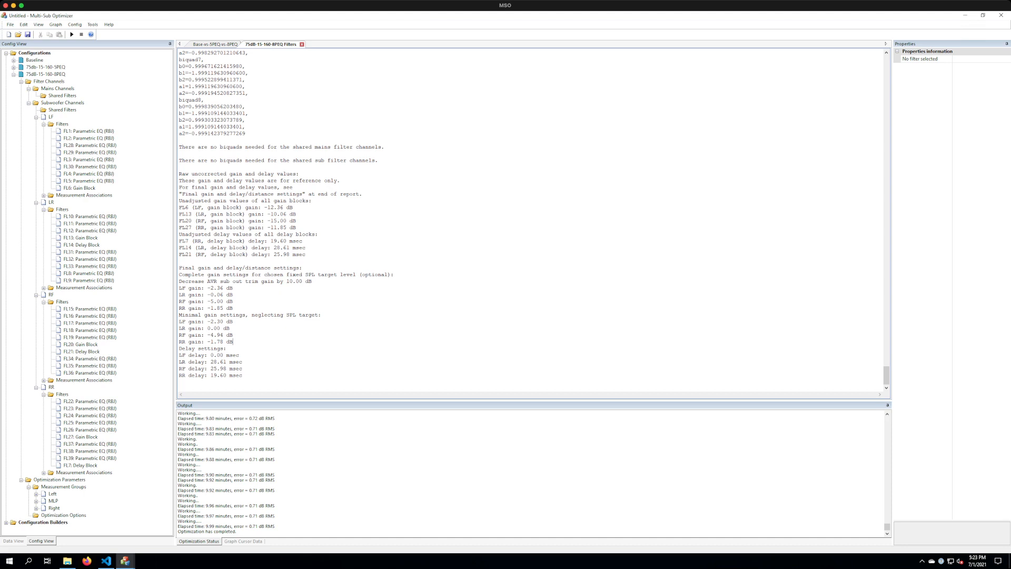
left_click_drag(233, 342, 179, 315)
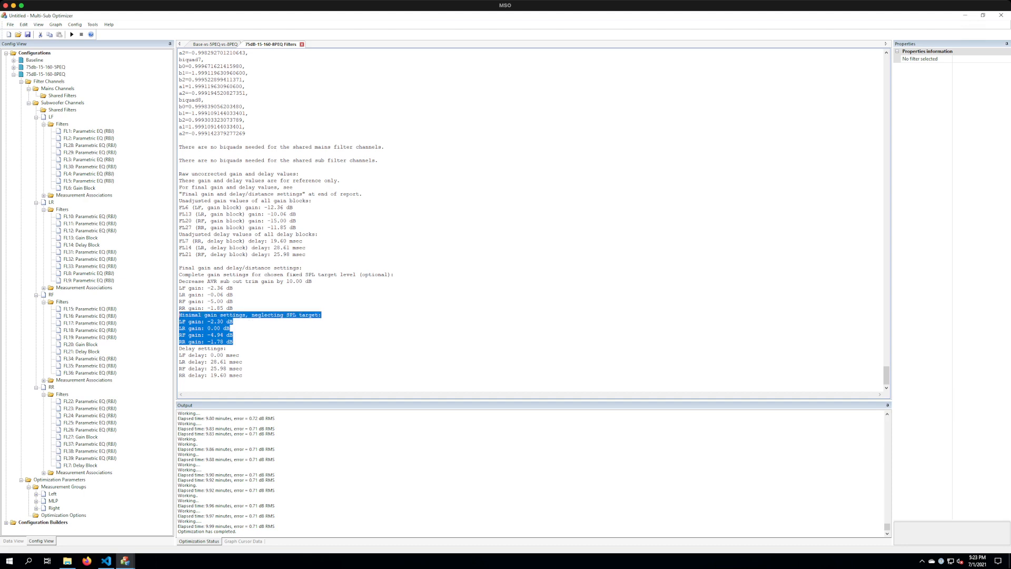
left_click(227, 348)
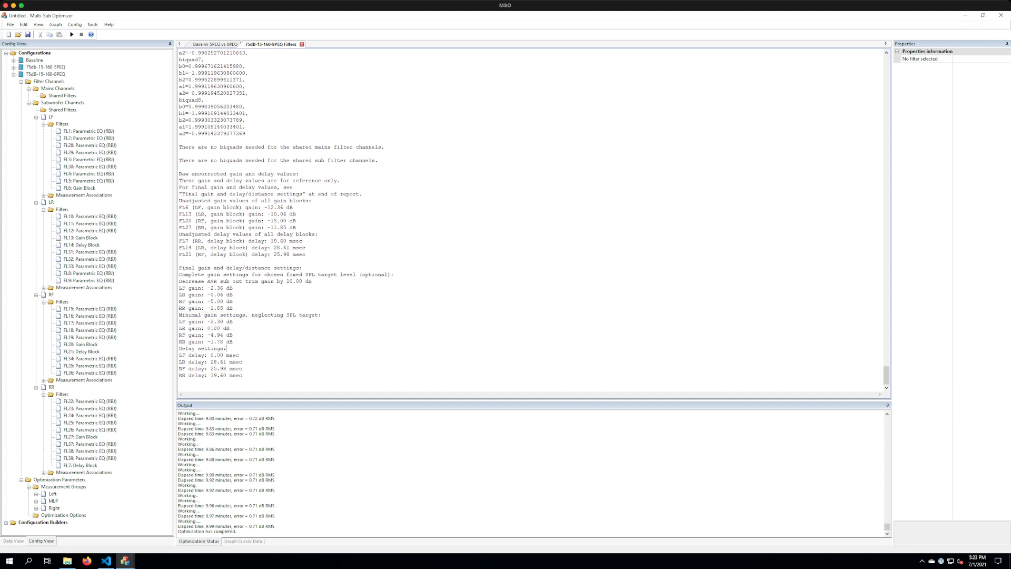
Step: Review the final delay settings of the four subwoofers and highlight them together with the minimal gain settings
left_click_drag(243, 375, 179, 348)
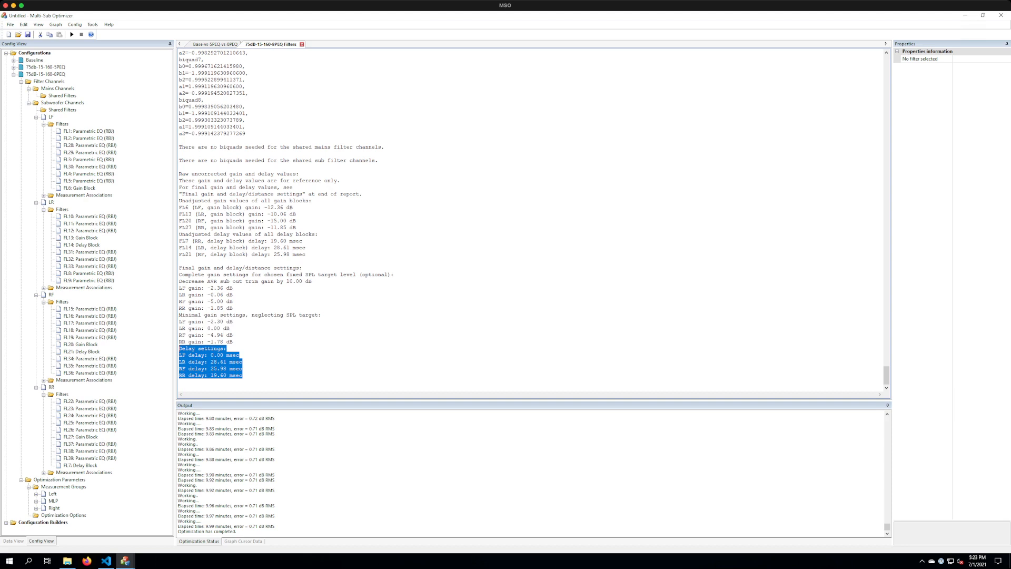
left_click(240, 355)
left_click_drag(242, 376, 179, 315)
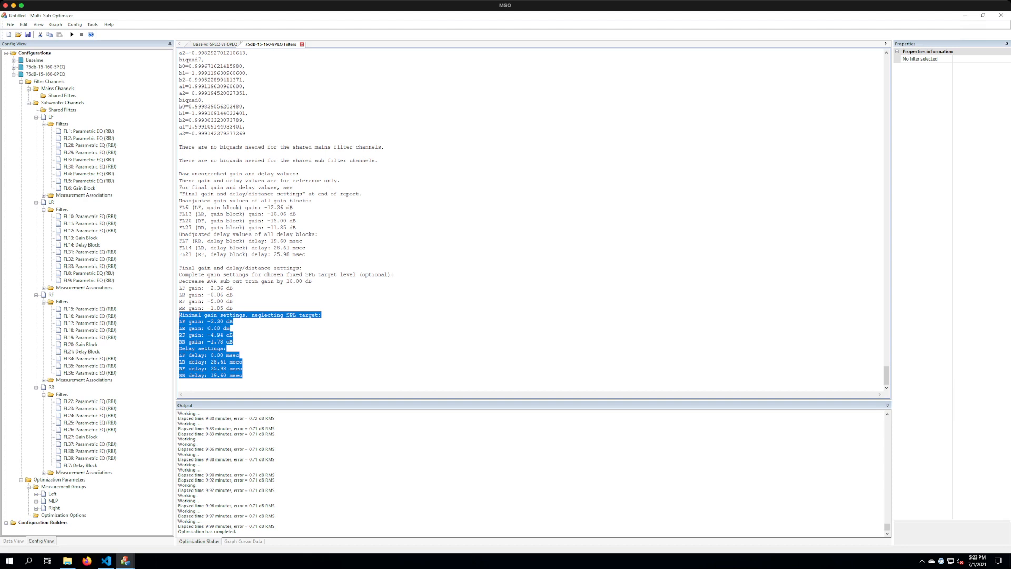
right_click(217, 333)
left_click(231, 328)
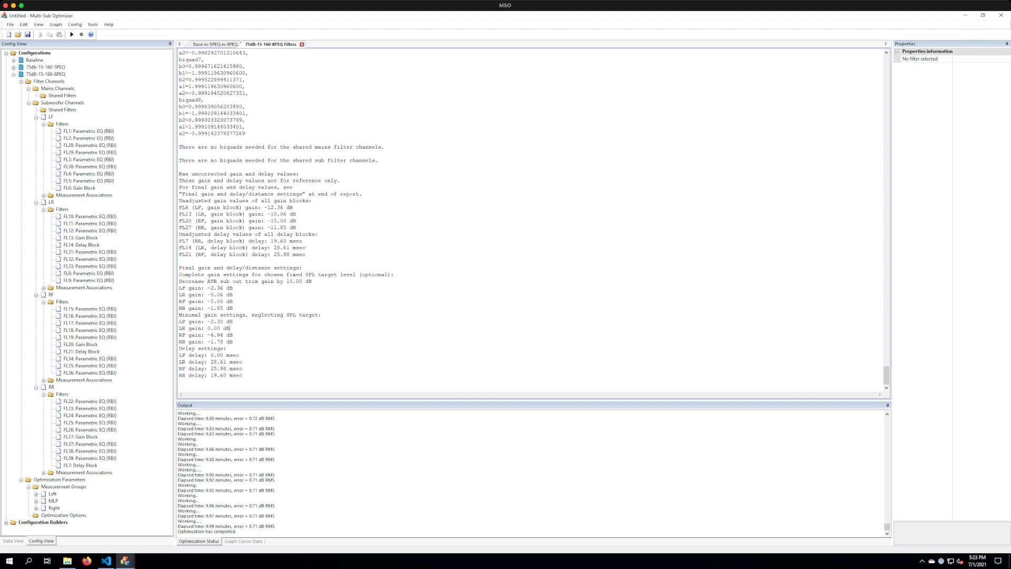
left_click_drag(243, 375, 179, 314)
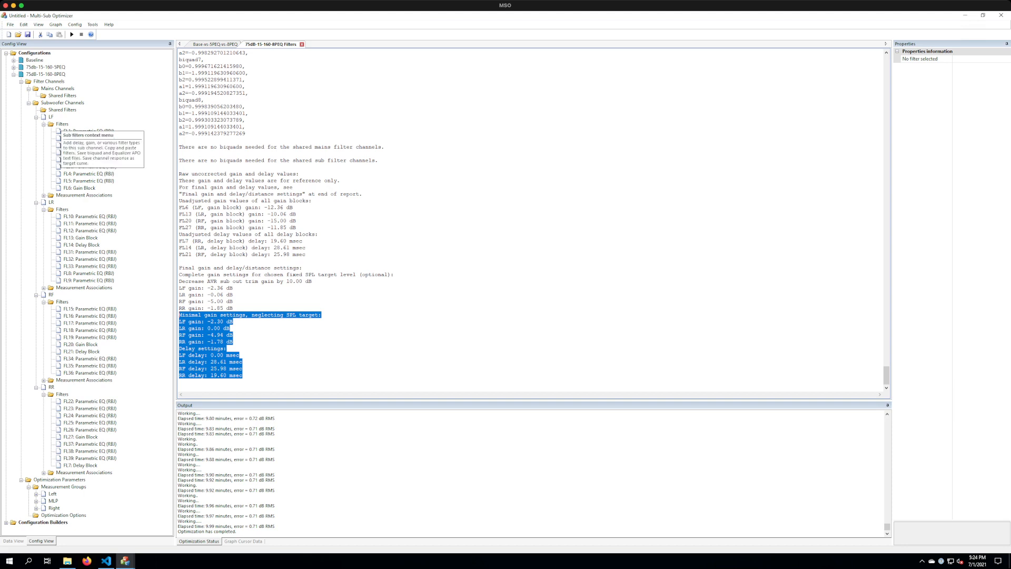
Step: Select the LF channel's Filters group under the subwoofer channels of the 75dB-15-160-8PEQ configuration
left_click(62, 124)
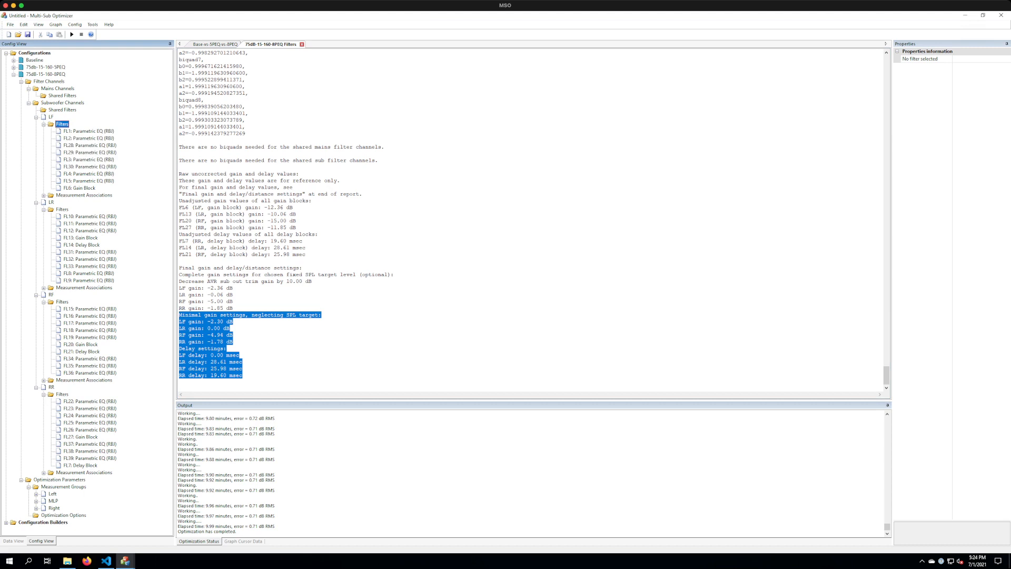
left_click(63, 102)
left_click(52, 117)
left_click(62, 124)
Step: Review the Hardware page of the application options, including the sub distance and gain increments and the miniDSP biquad properties, and close the options
left_click(92, 24)
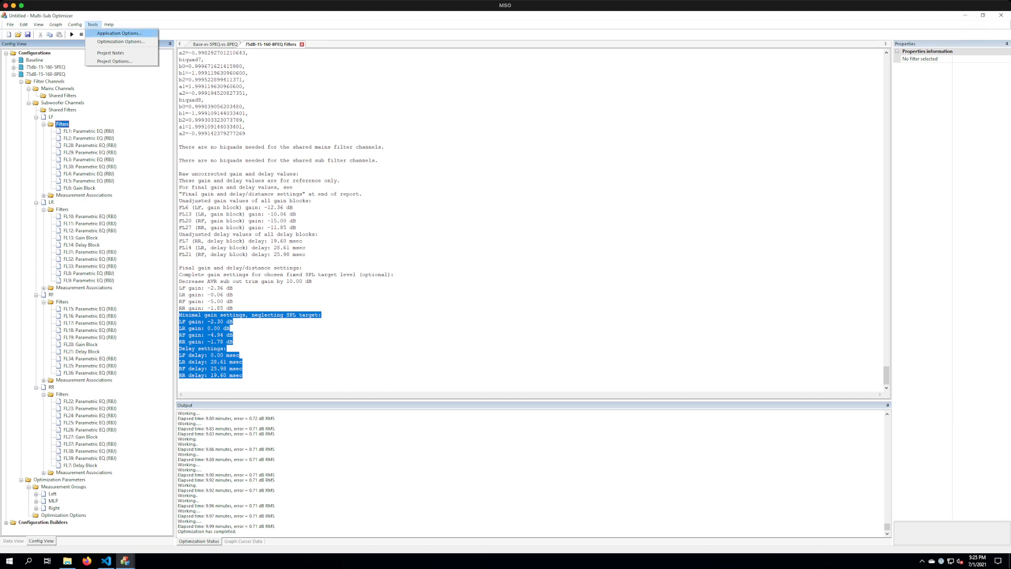
left_click(119, 32)
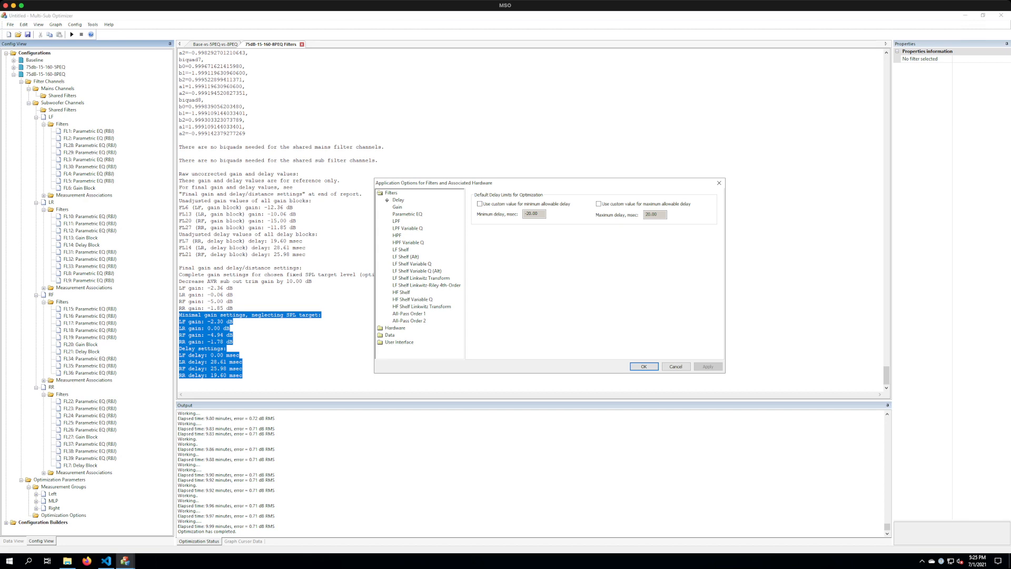
left_click(395, 328)
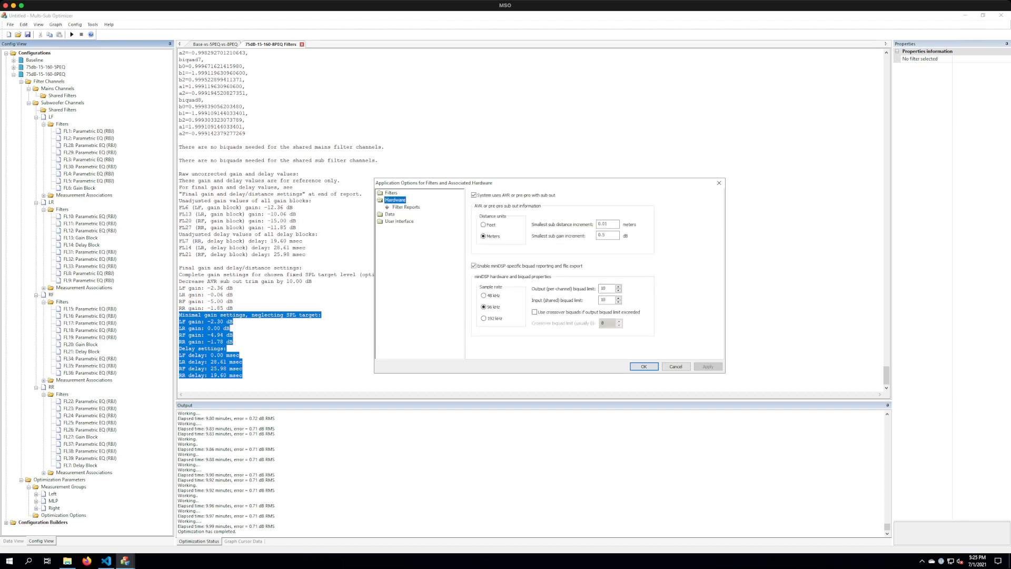
left_click_drag(548, 182, 489, 133)
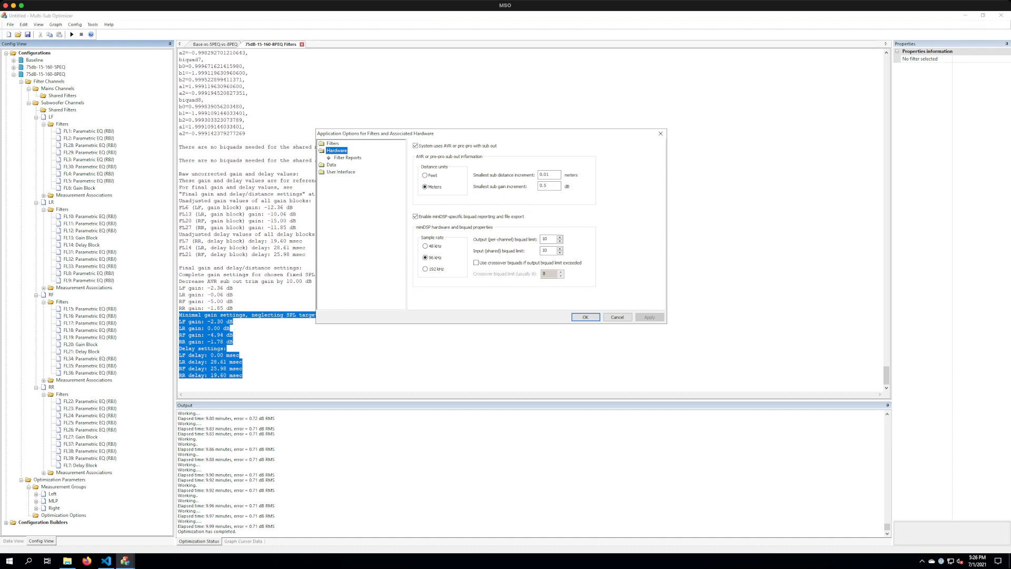
left_click_drag(554, 185, 537, 185)
left_click(548, 175)
key("Return")
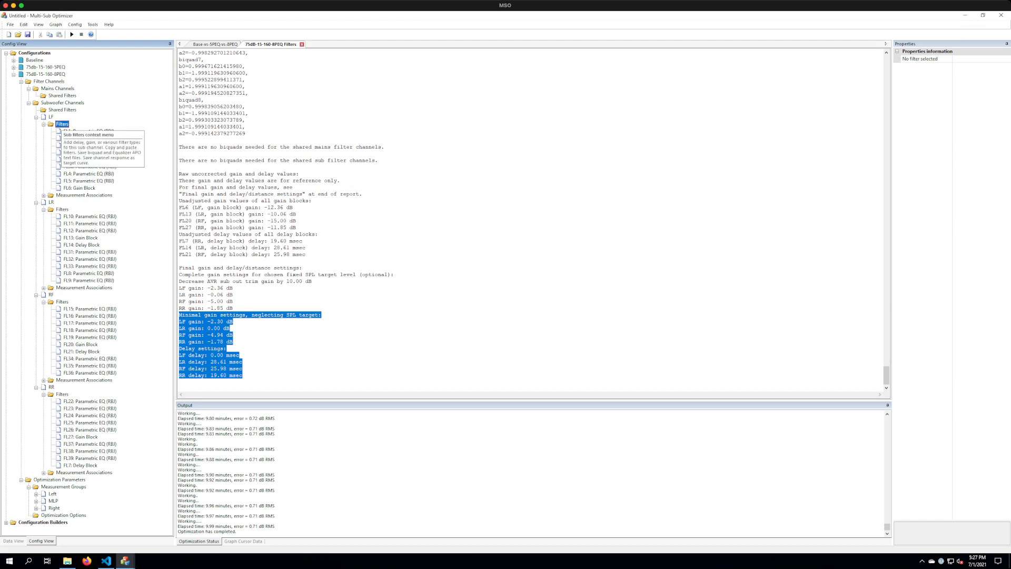
Step: Start saving the miniDSP biquad text for the LF subwoofer channel's filters in the 75dB-15-160-8PEQ configuration
left_click(46, 75)
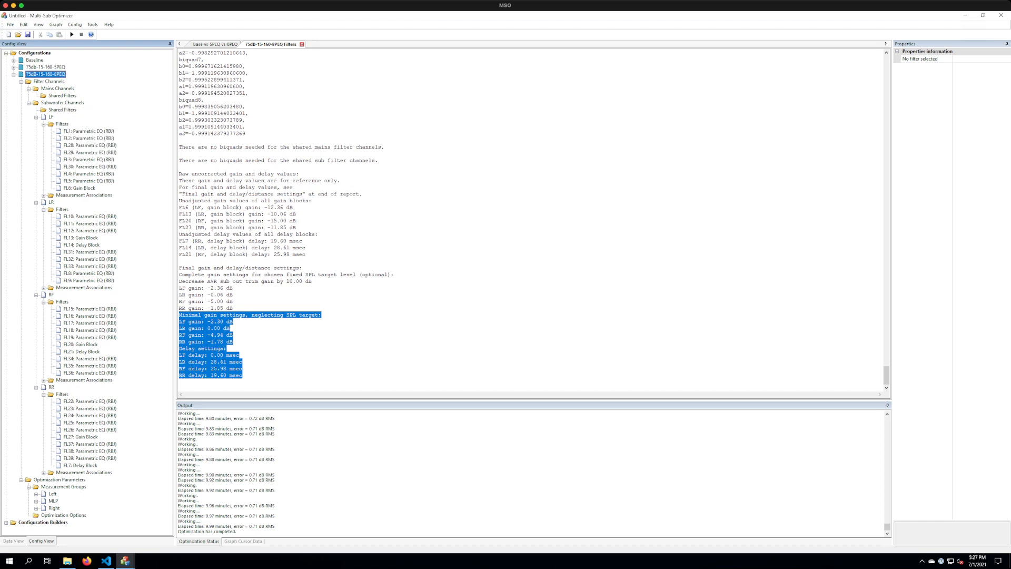
left_click(63, 103)
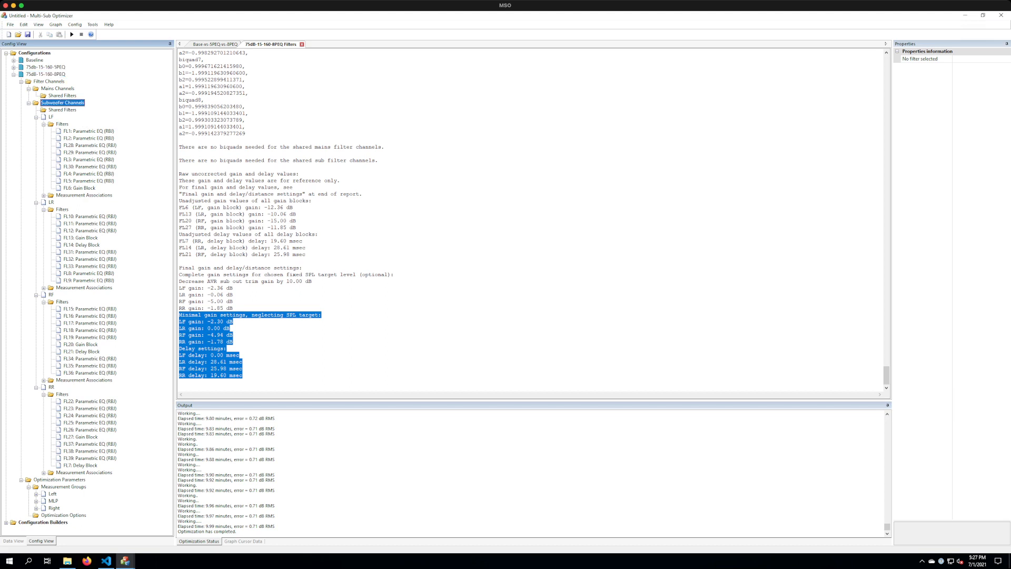
left_click(52, 117)
left_click(62, 124)
right_click(63, 124)
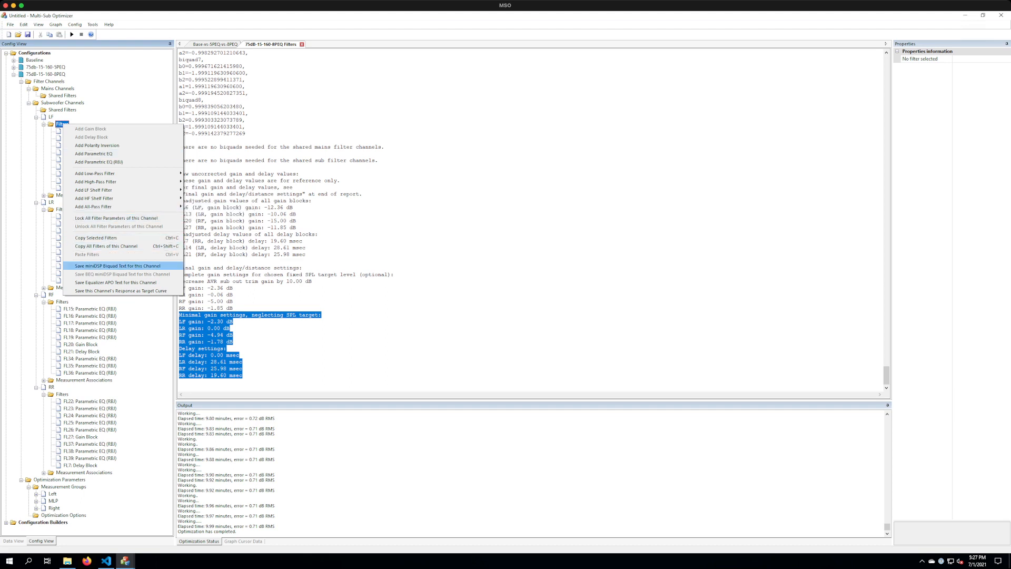
left_click(118, 266)
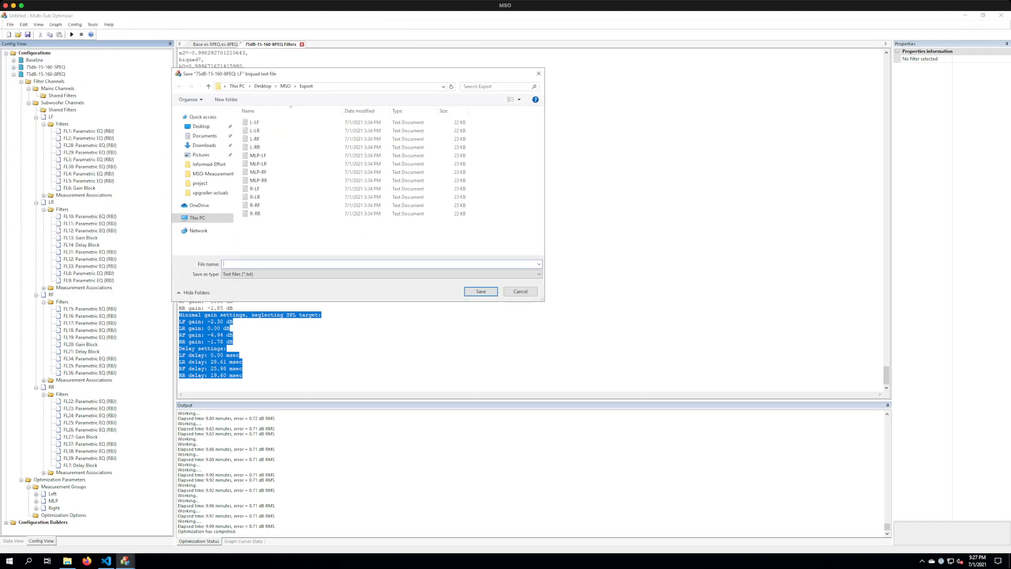
Step: Create a folder named 8PEQ-miniDSP-Channel-Filters inside the MSO folder and save the LF channel's biquad text file there as LF-Filters
left_click_drag(347, 74, 452, 80)
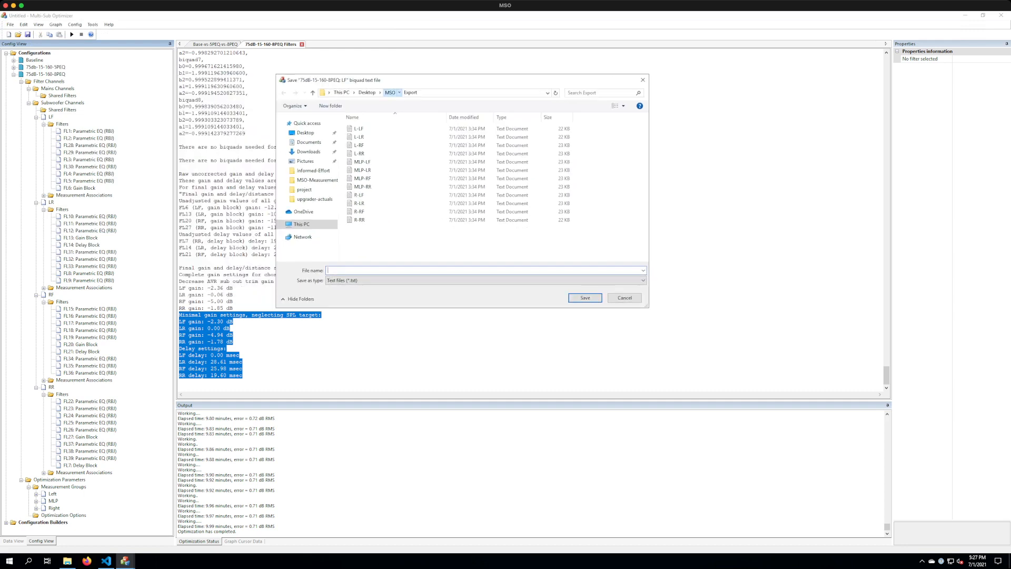
left_click(389, 93)
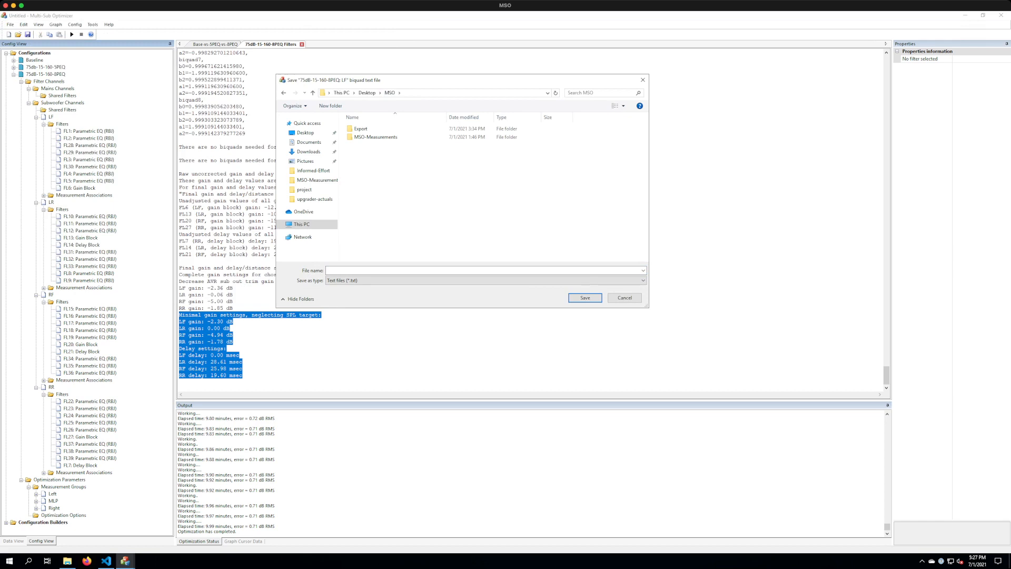
right_click(383, 174)
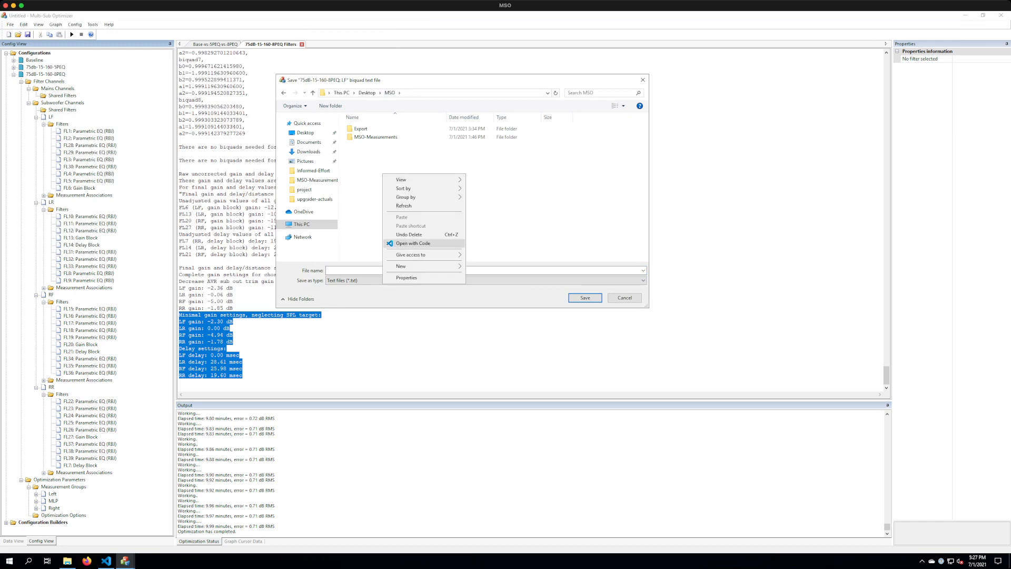
mouse_move(416, 266)
left_click(483, 267)
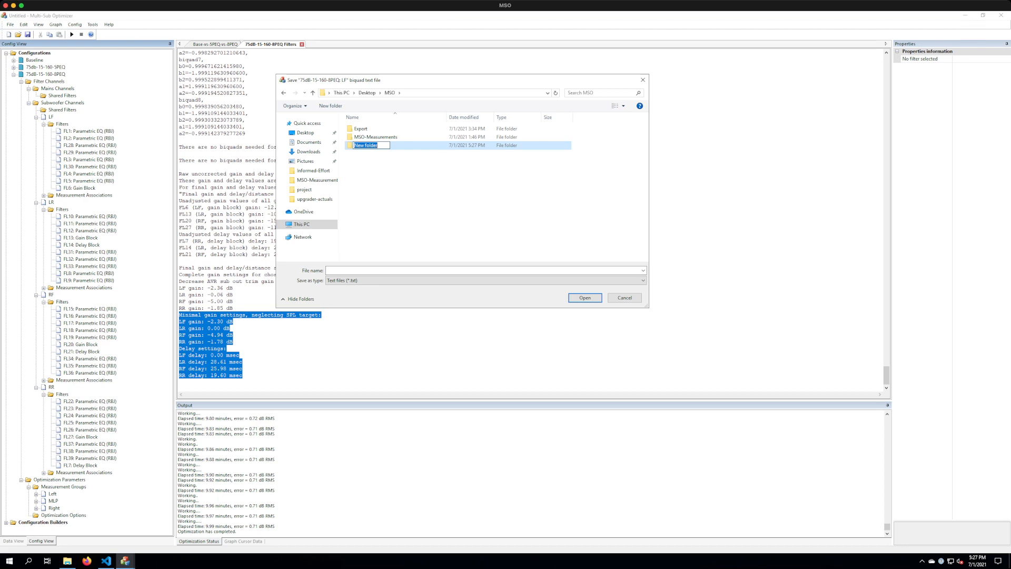
type("8PEQ")
type("-miniDS")
type("P-Filters")
key("BackSpace")
key("BackSpace")
key("BackSpace")
key("BackSpace")
key("BackSpace")
type("Channel-Filters")
key("Return")
key("Return")
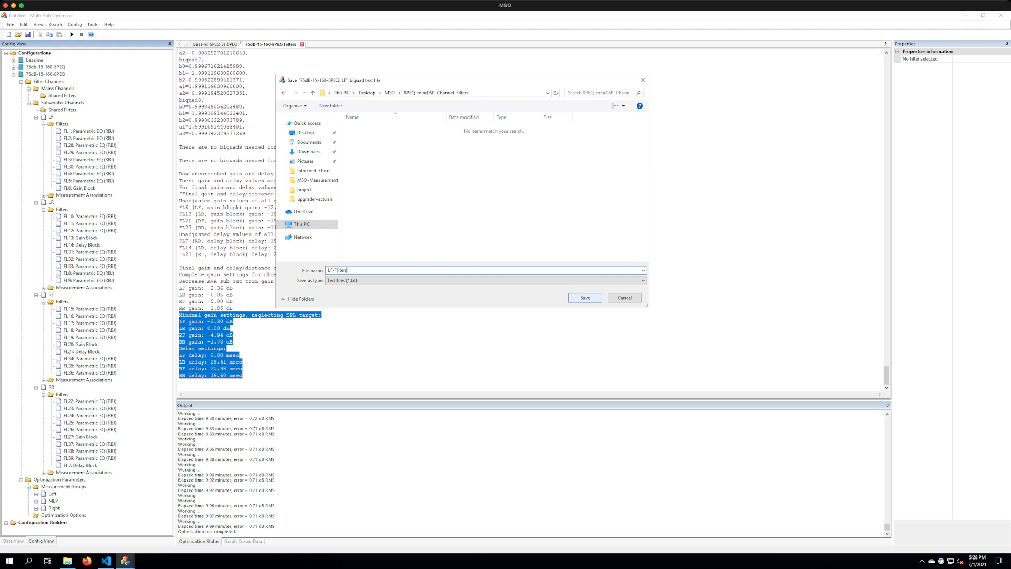
key("Return")
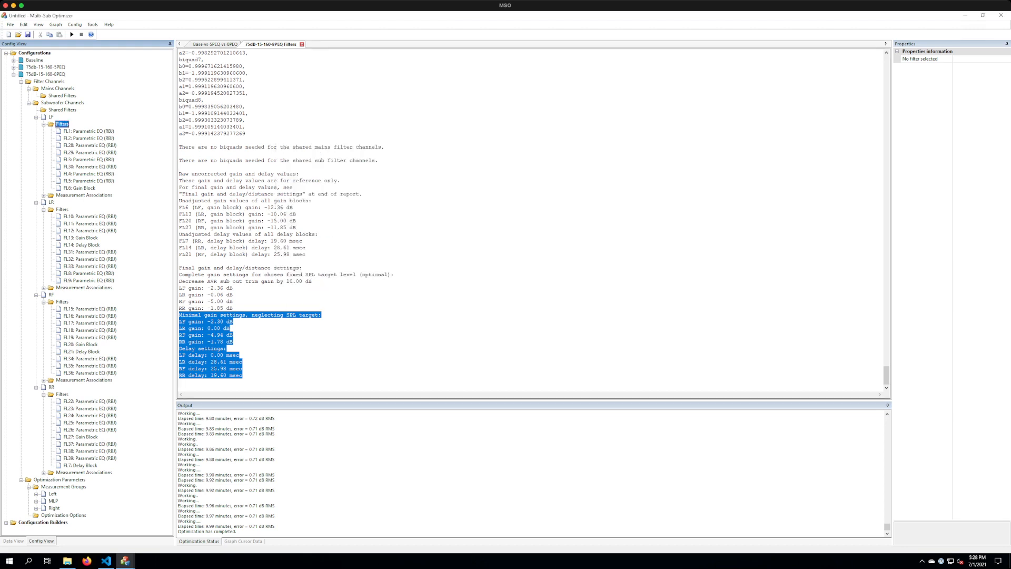
Step: Save the miniDSP biquad text of the LR channel's filters as LR-Filters in the 8PEQ-miniDSP-Channel-Filters folder
left_click(62, 209)
right_click(61, 209)
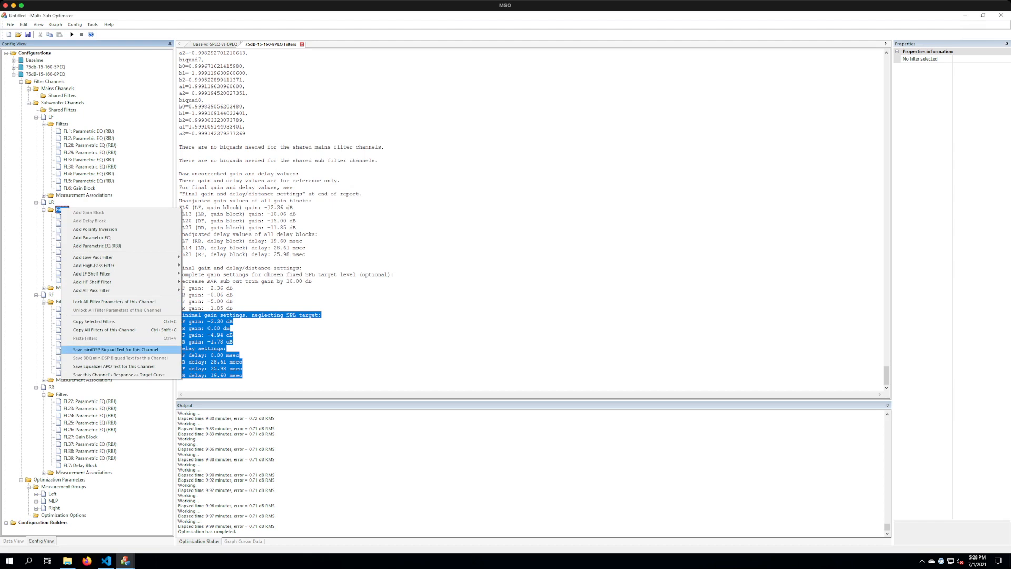
left_click(115, 349)
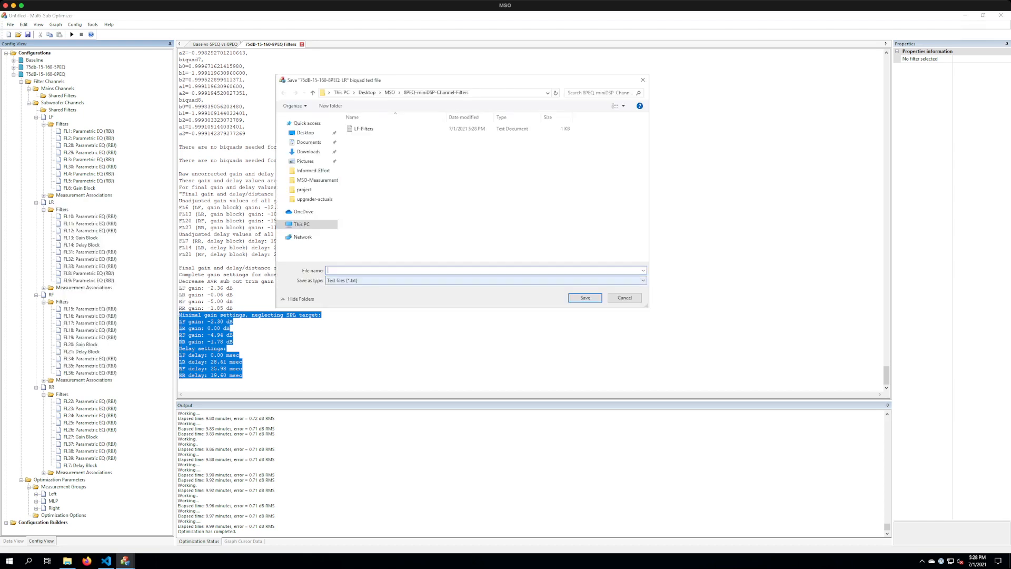
type("LR-Filters")
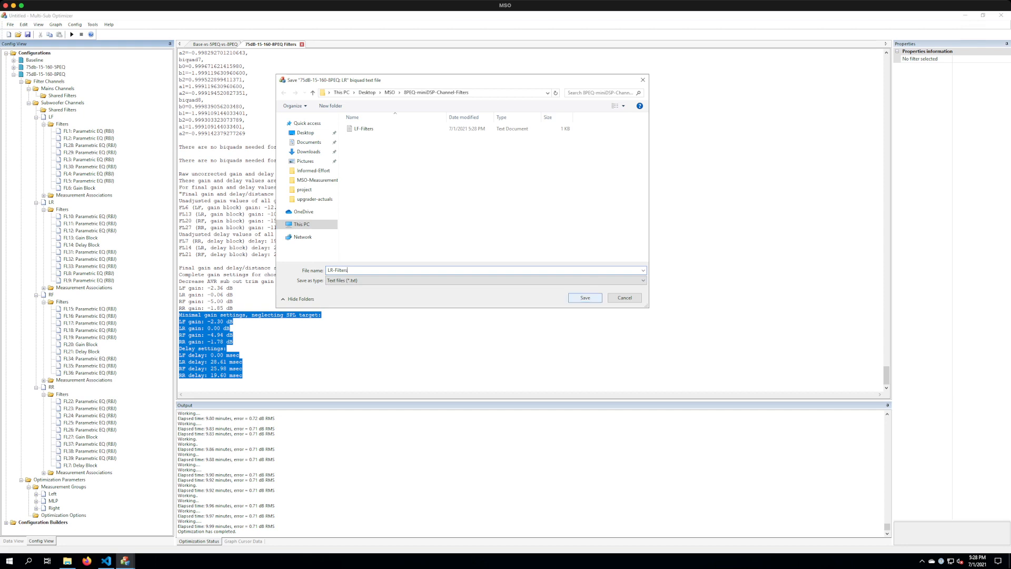
key("Return")
Step: Save the miniDSP biquad text of the RF channel's filters as RF-Filters in the 8PEQ-miniDSP-Channel-Filters folder
right_click(62, 301)
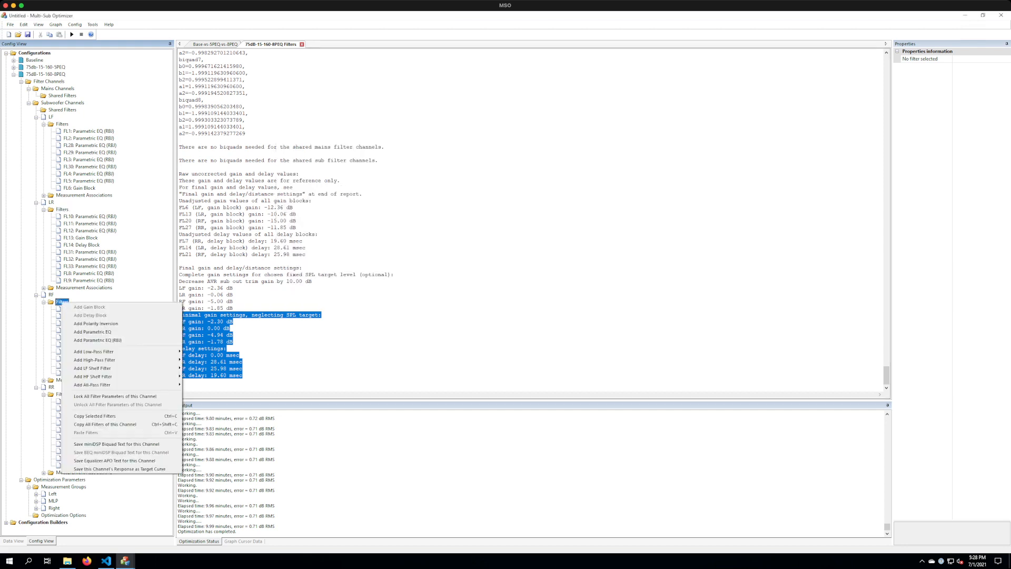
left_click(117, 443)
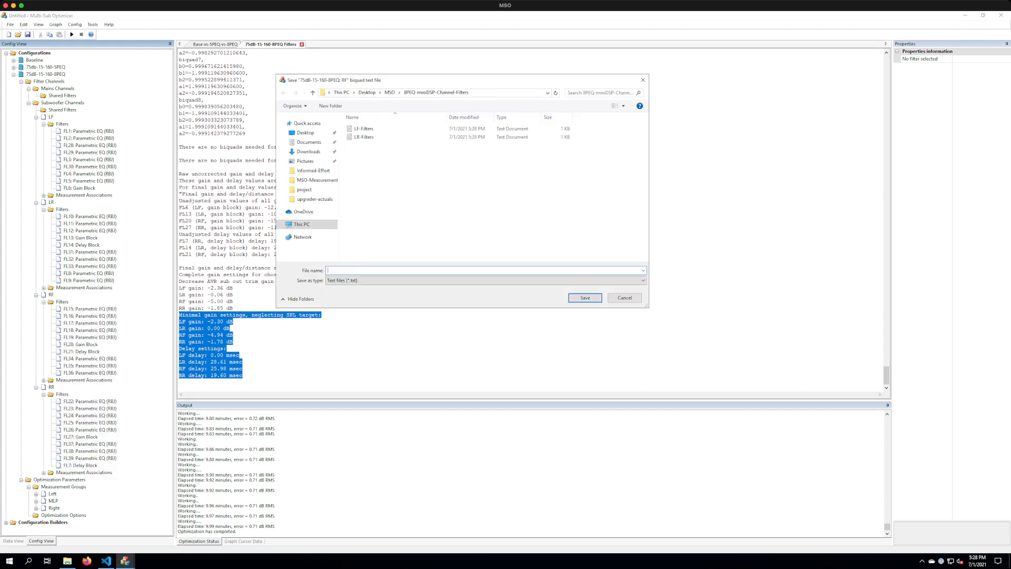
type("RF-Filters")
key("Return")
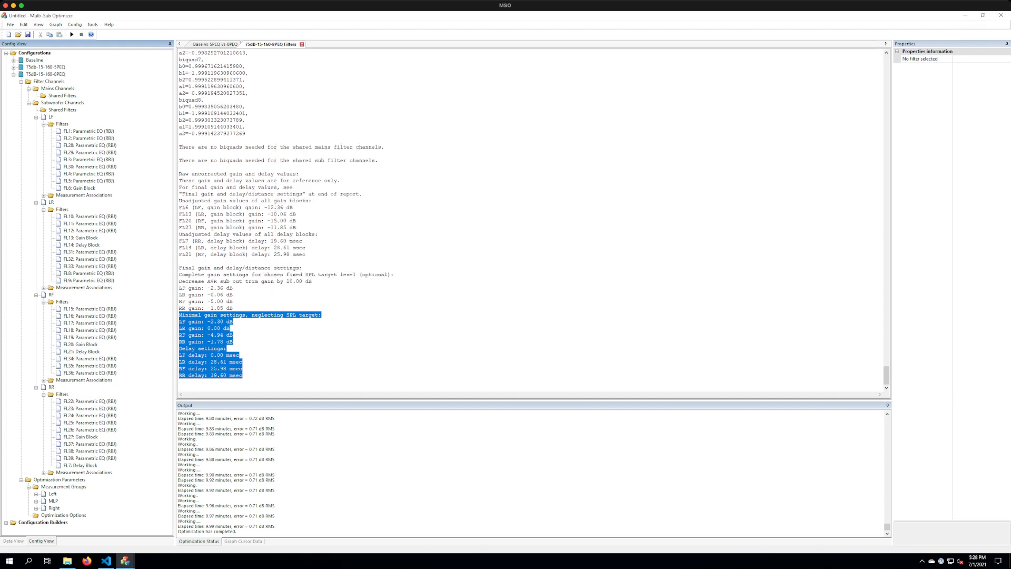
Step: Save the miniDSP biquad text of the RR channel's filters as RR-Filters in the 8PEQ-miniDSP-Channel-Filters folder
right_click(61, 394)
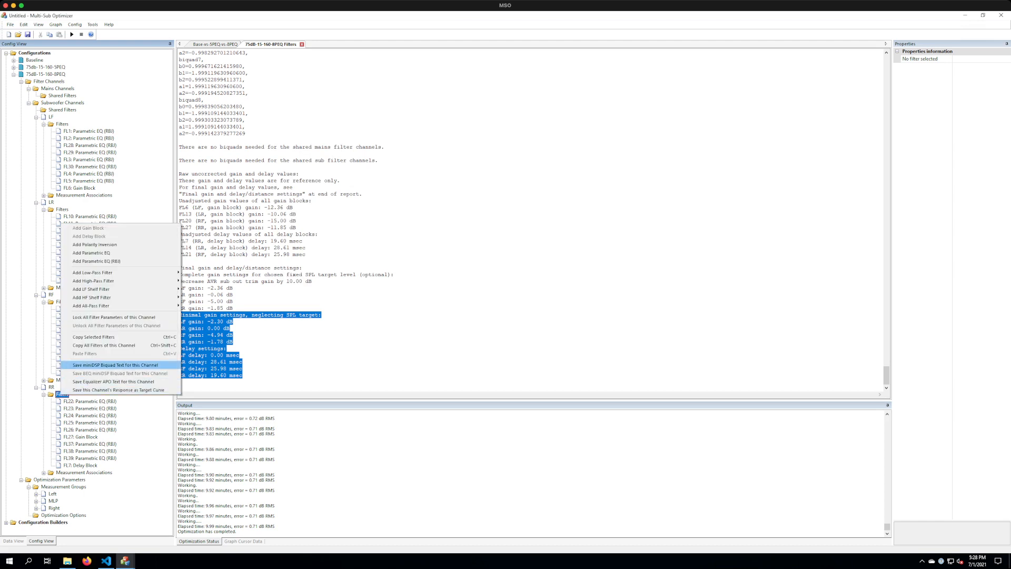
left_click(106, 365)
type("RR-Filters")
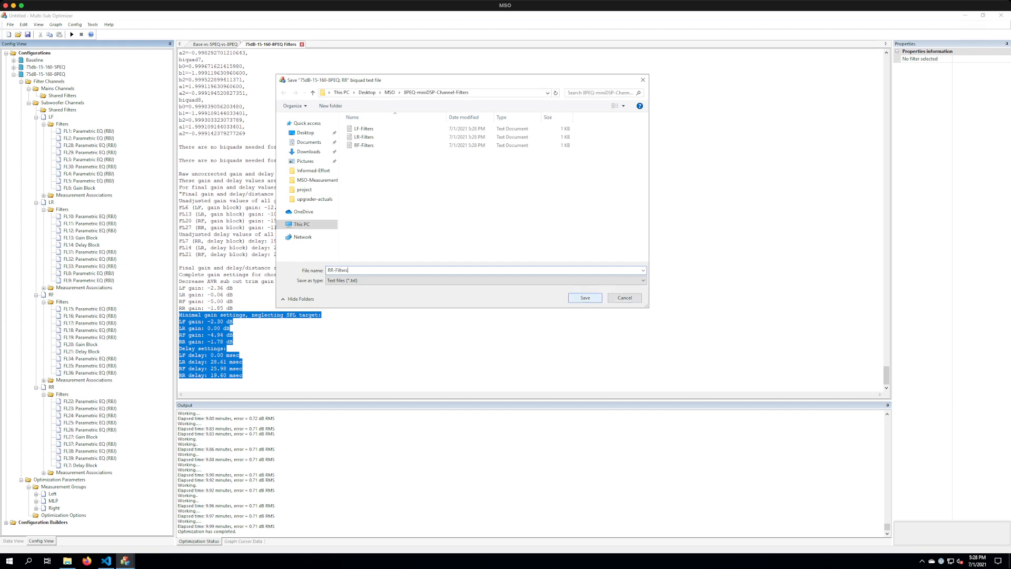
left_click(585, 298)
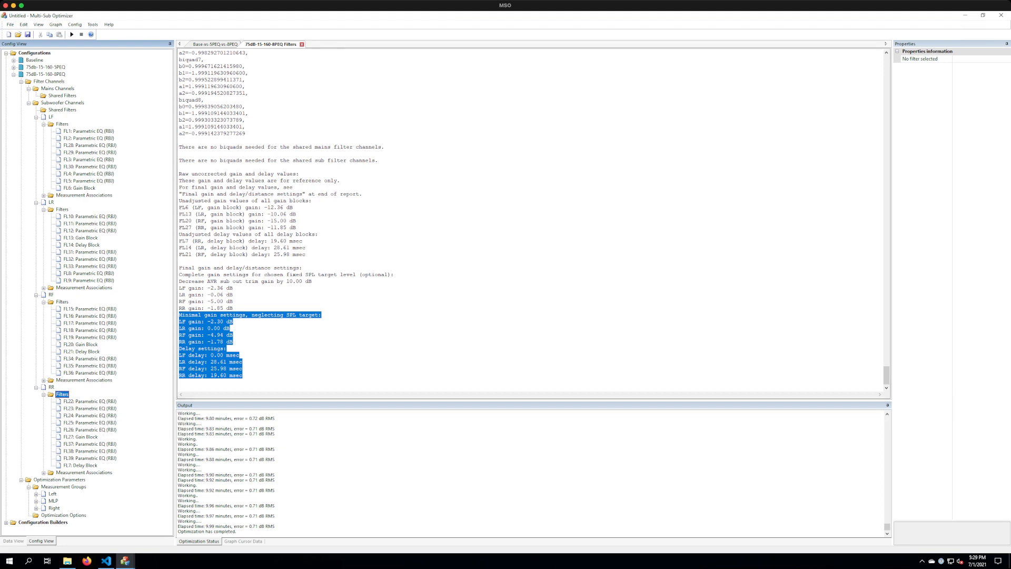
Step: Save the project in the MSO folder on the desktop under the name MSO-Tutorial-Video-Project
left_click(10, 25)
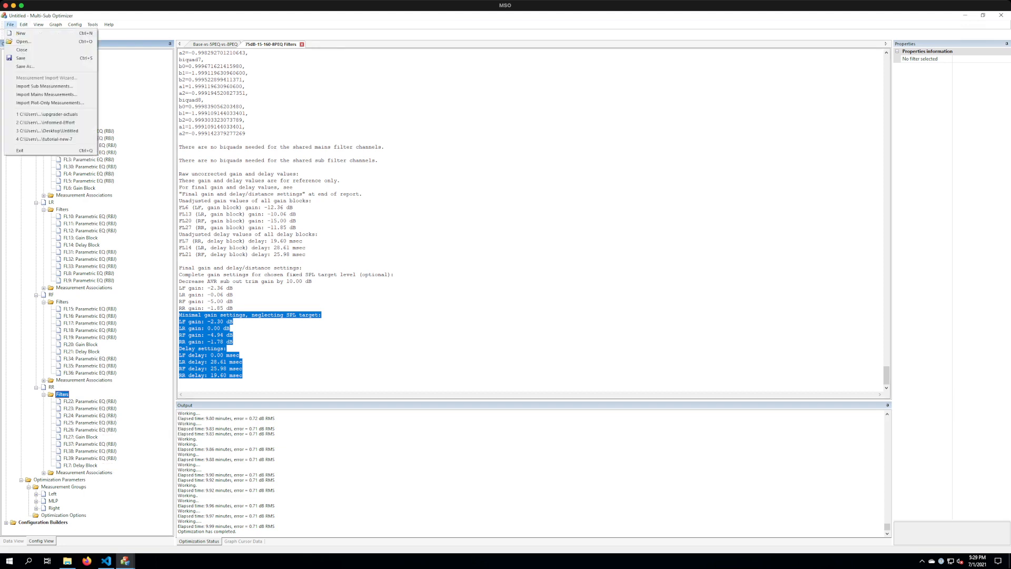
left_click(21, 58)
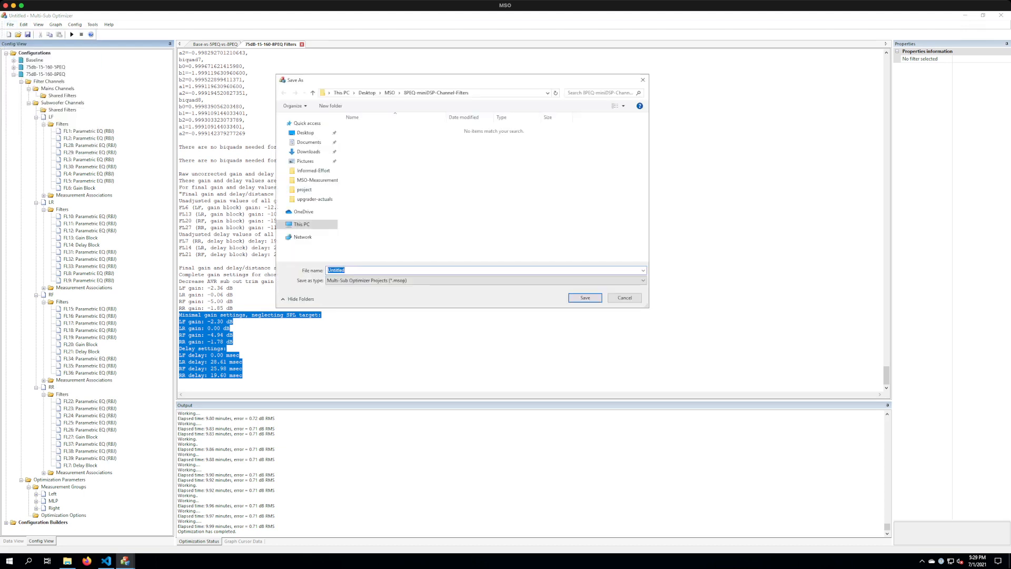
left_click(390, 93)
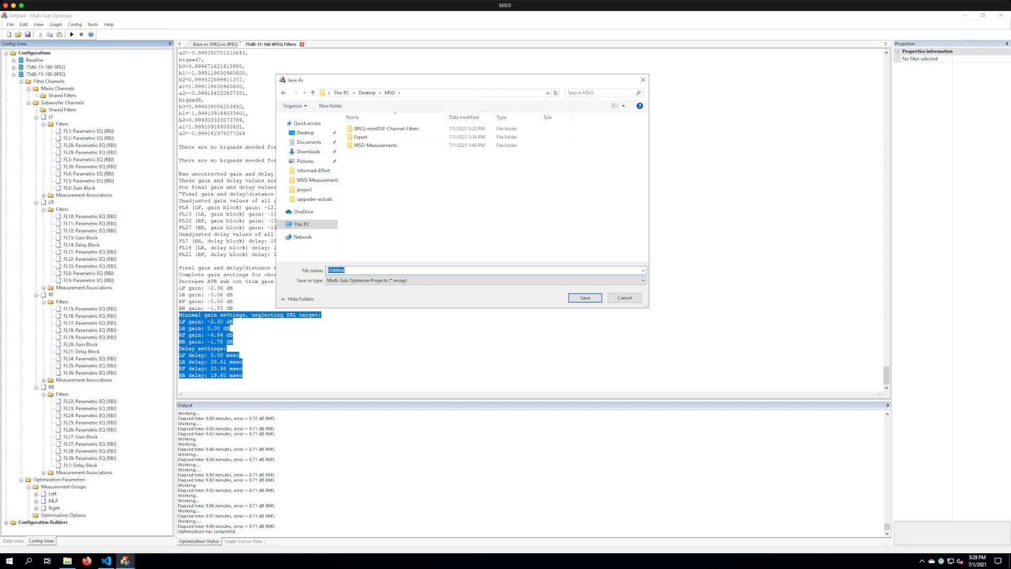
type("MSO")
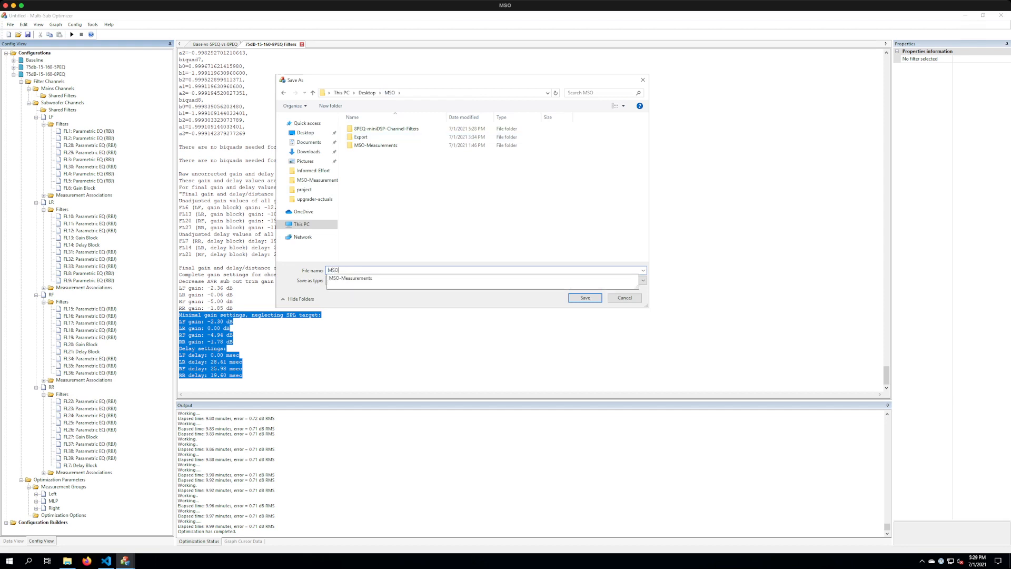
type("-Tutorial-V")
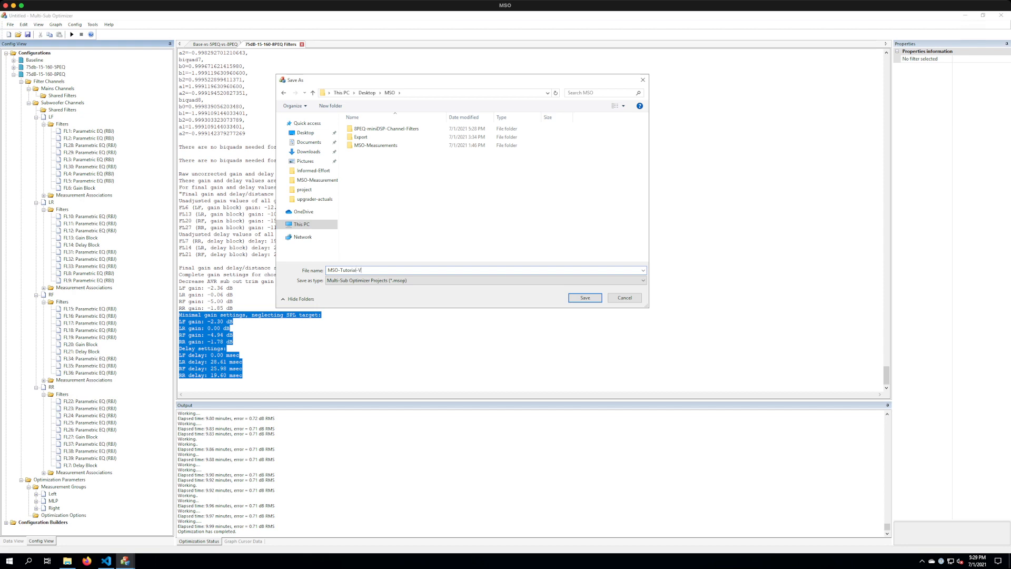
type("ideo-Project")
key("Return")
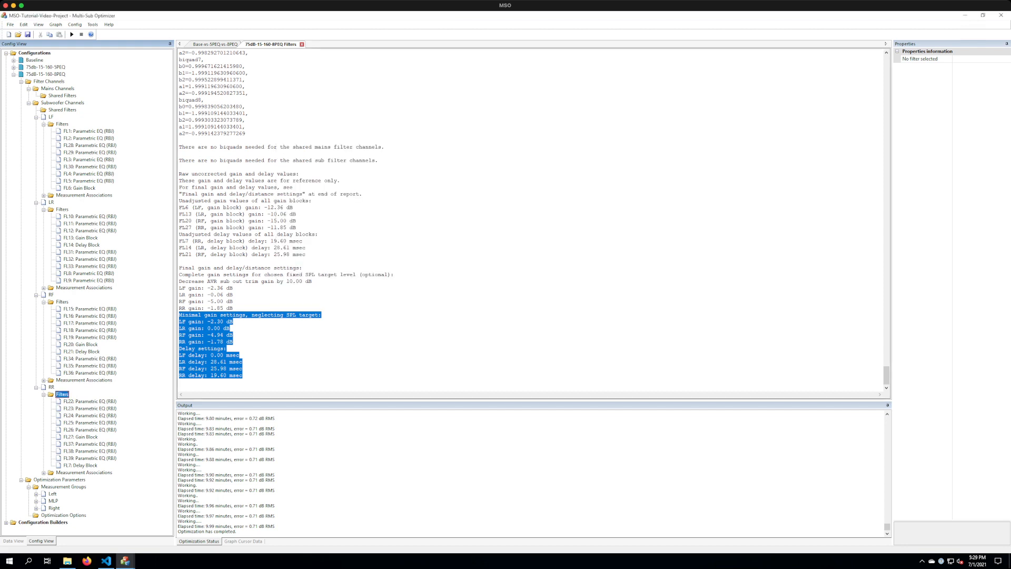